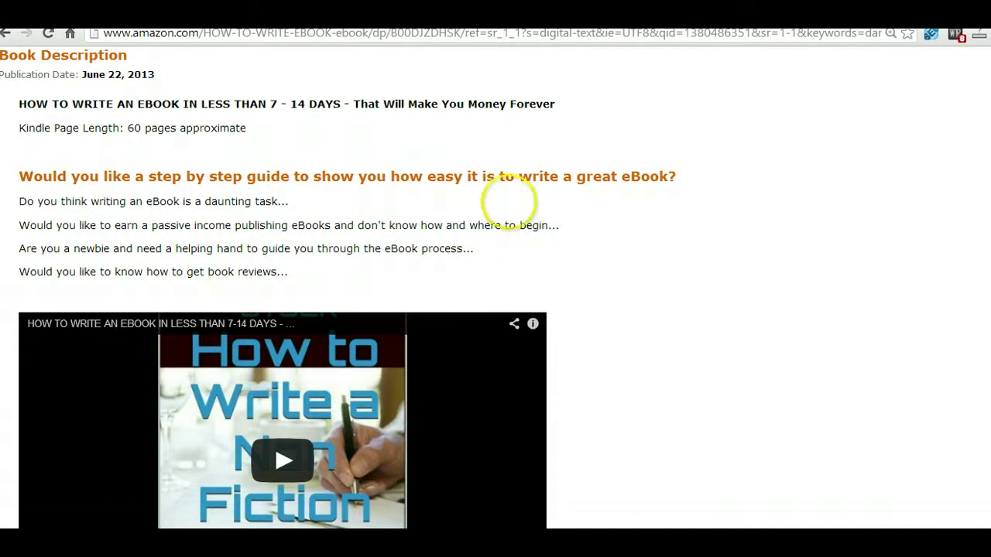
Go back to the Kindle product page for 'How to Market & Sell More eBooks'.
scroll(461, 207, "up", 5)
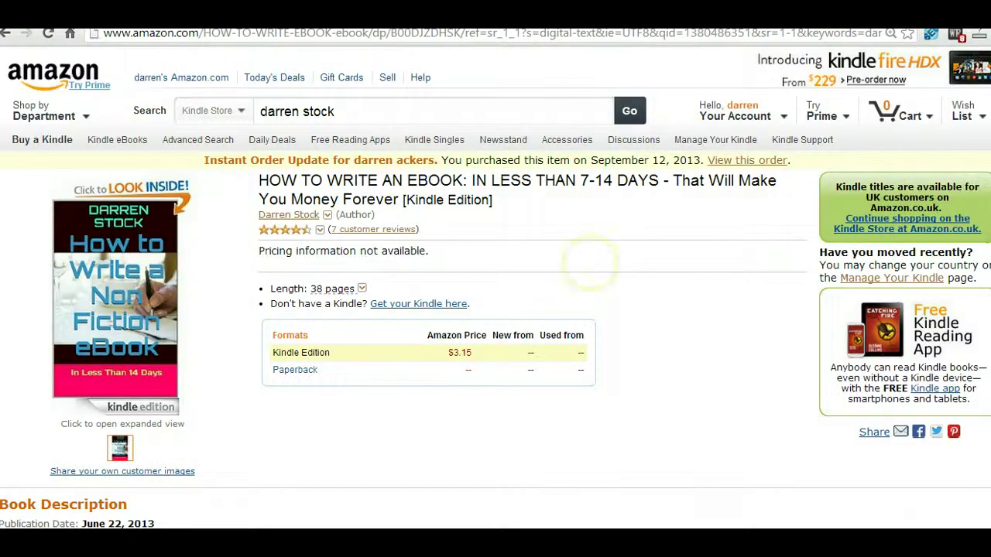
scroll(589, 261, "down", 2)
scroll(495, 287, "down", 2)
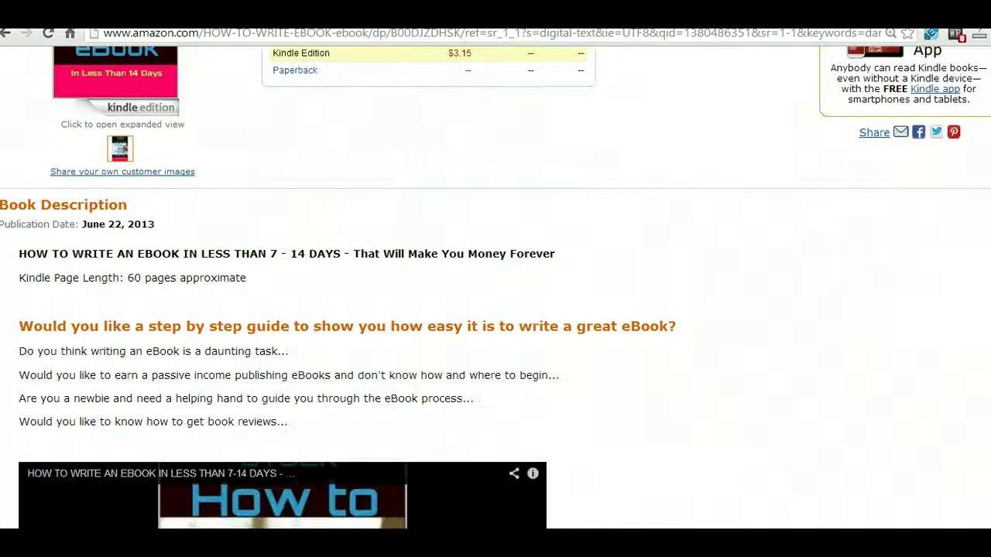
scroll(496, 286, "down", 1)
scroll(434, 217, "down", 1)
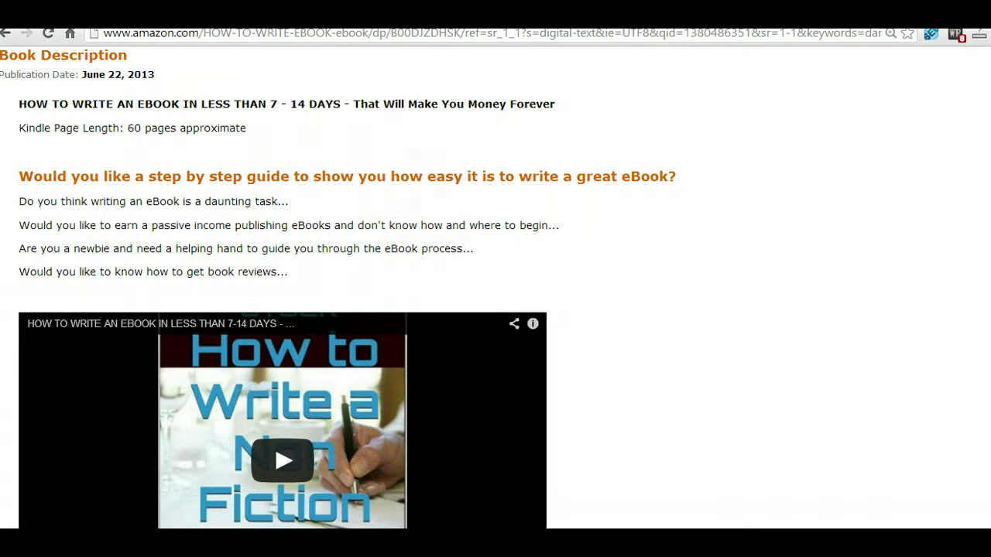
scroll(495, 278, "down", 1)
scroll(495, 279, "down", 2)
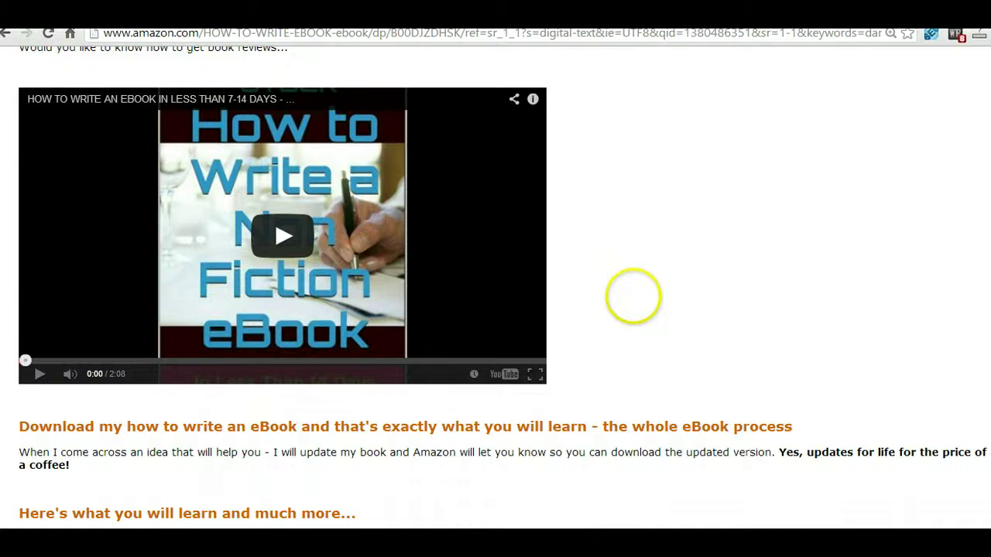
scroll(631, 295, "down", 3)
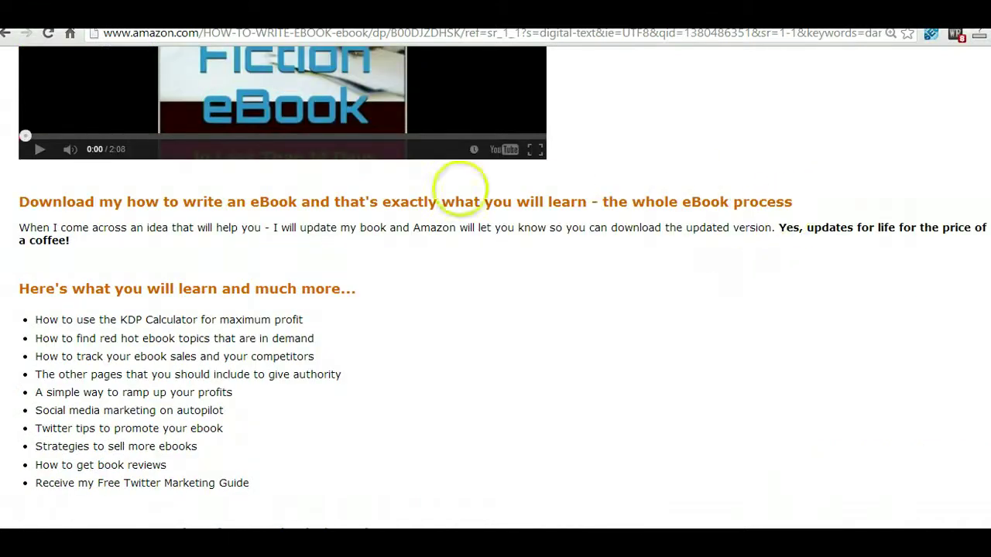
scroll(398, 309, "down", 5)
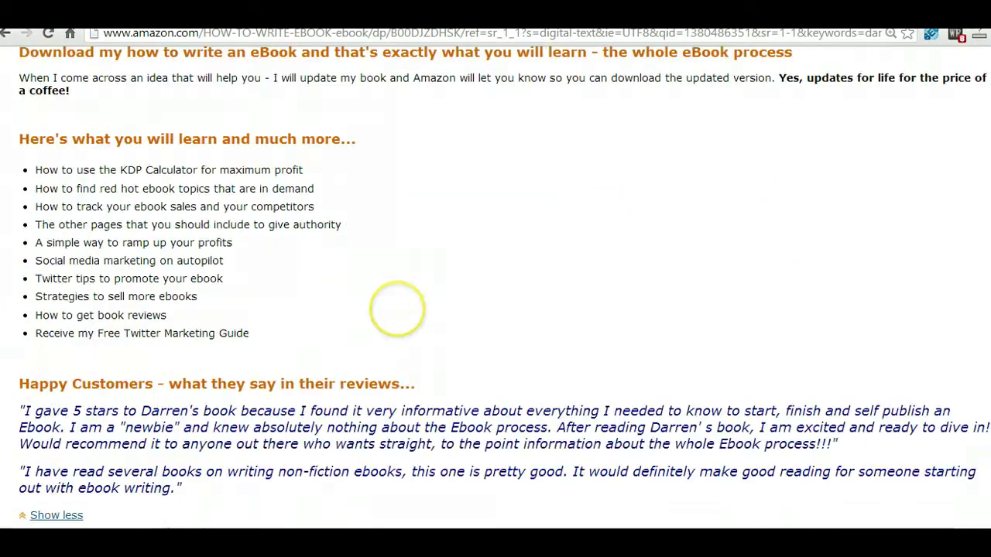
scroll(398, 310, "up", 5)
scroll(398, 310, "up", 2)
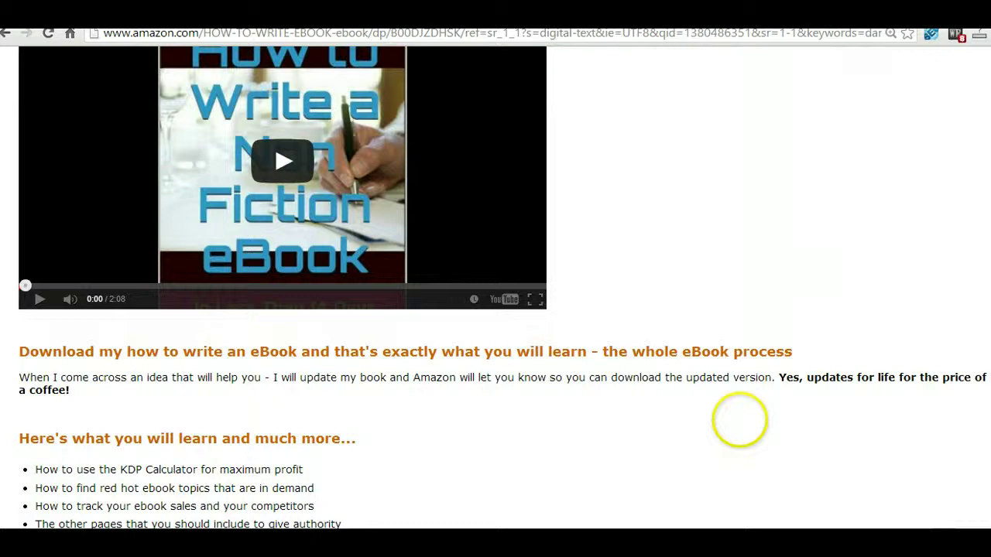
scroll(739, 420, "up", 4)
scroll(605, 443, "up", 4)
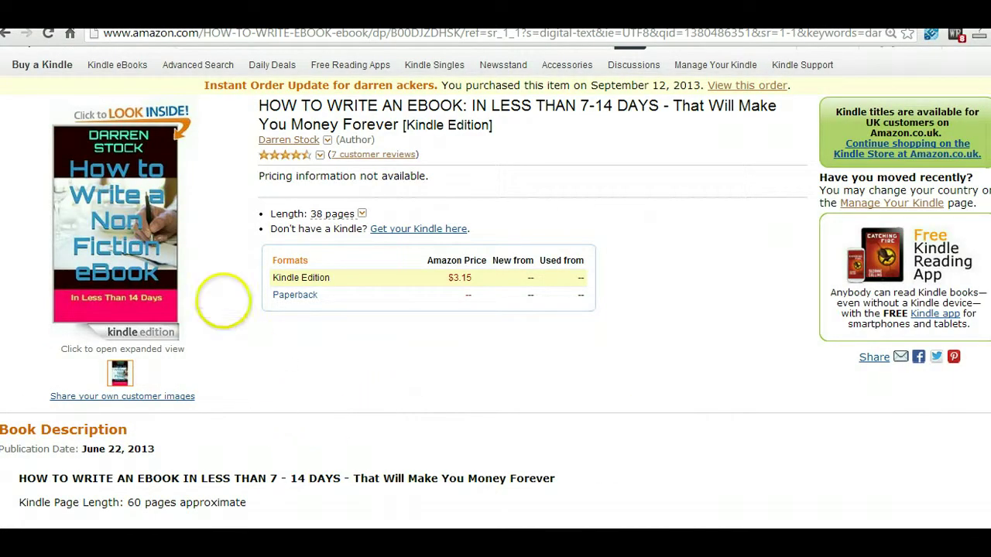
key("alt+Left")
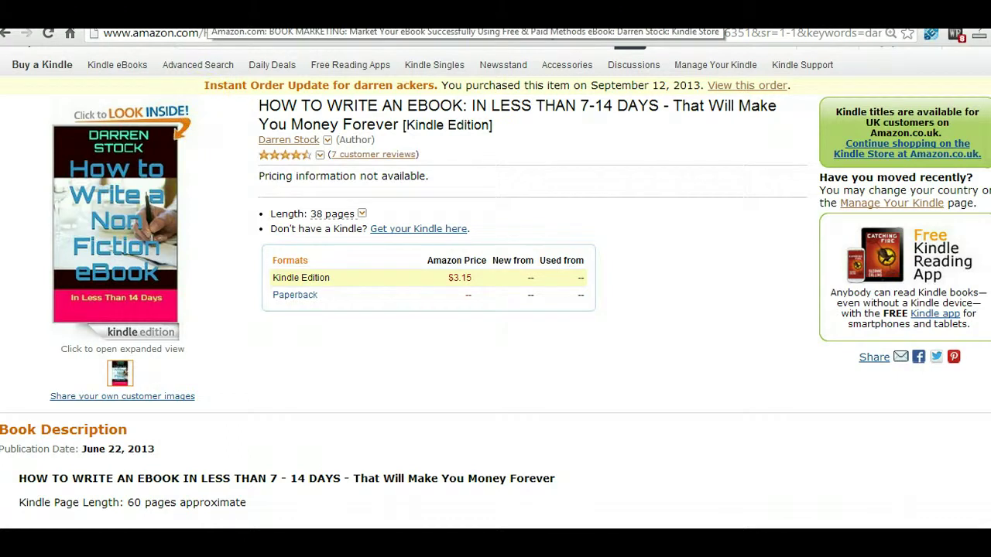
Scroll to the Book Description, collapse it with Show less, then expand it with Show more.
scroll(418, 350, "up", 3)
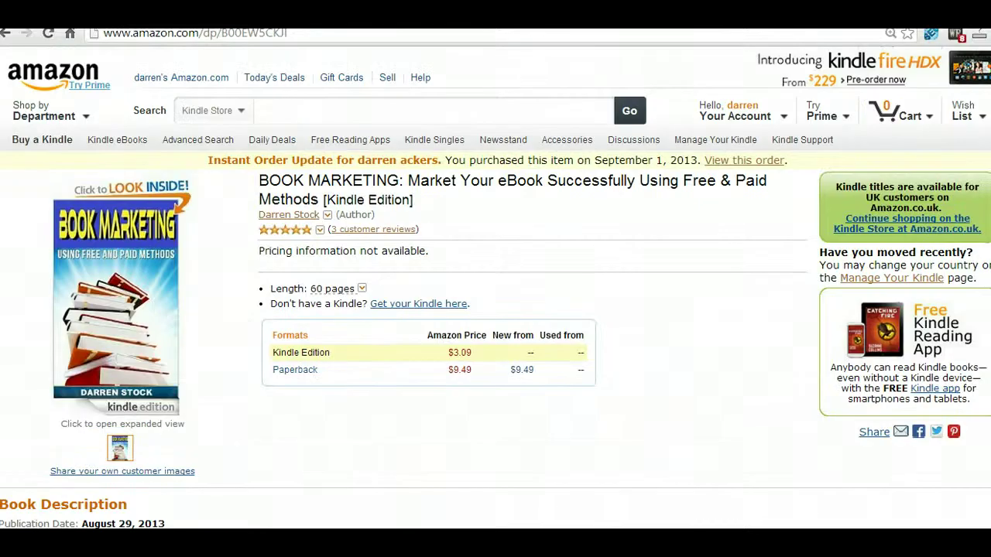
scroll(495, 309, "down", 1)
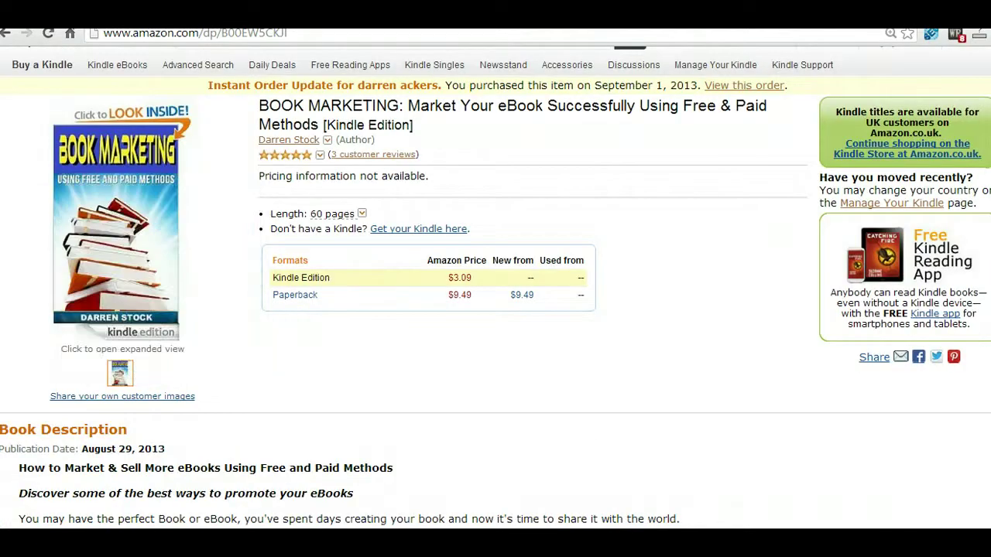
scroll(496, 310, "down", 2)
scroll(496, 309, "down", 2)
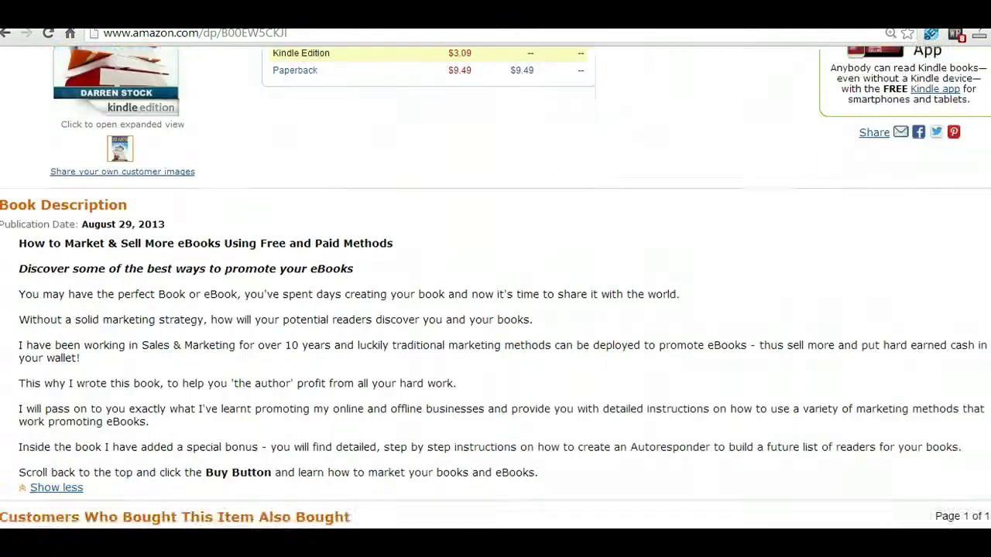
left_click(55, 413)
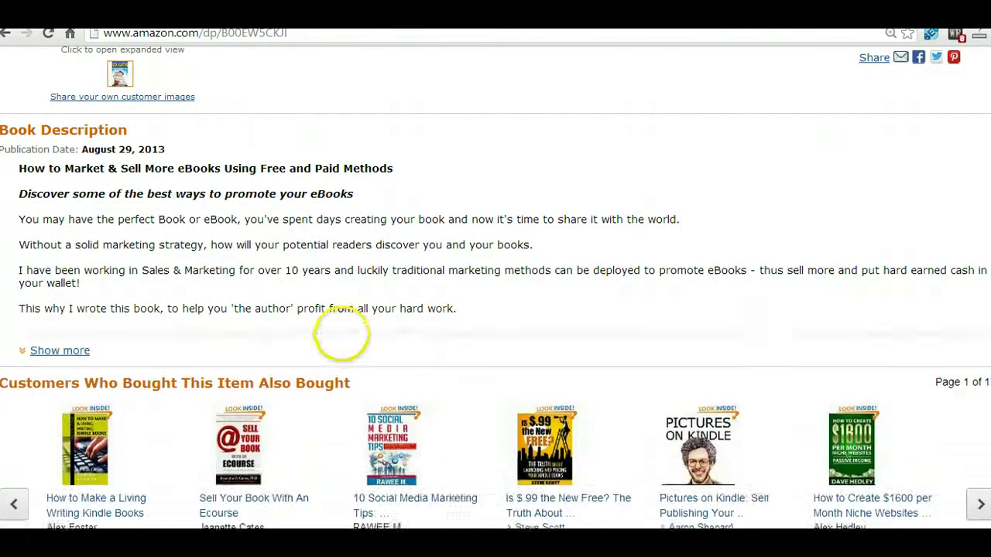
left_click(58, 333)
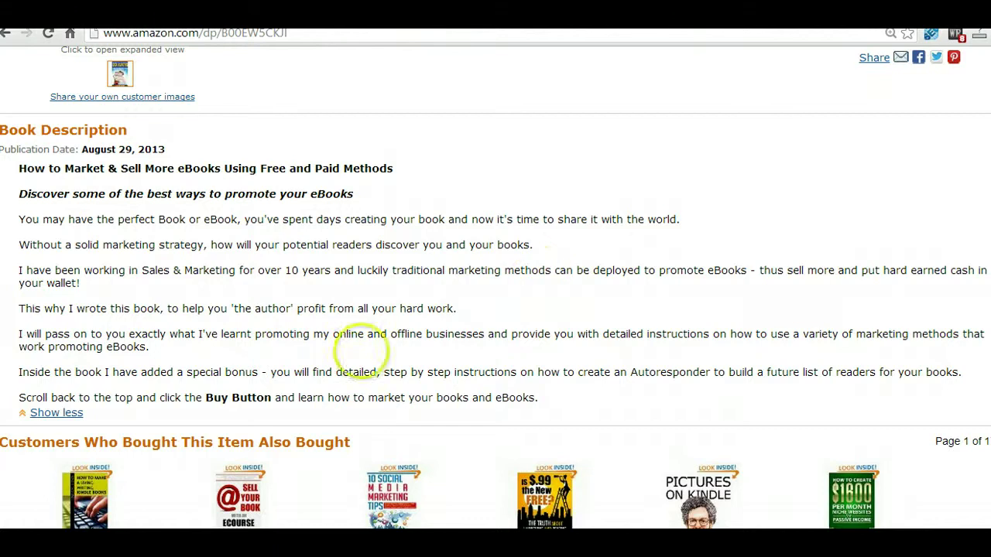
scroll(360, 352, "down", 1)
scroll(360, 352, "up", 2)
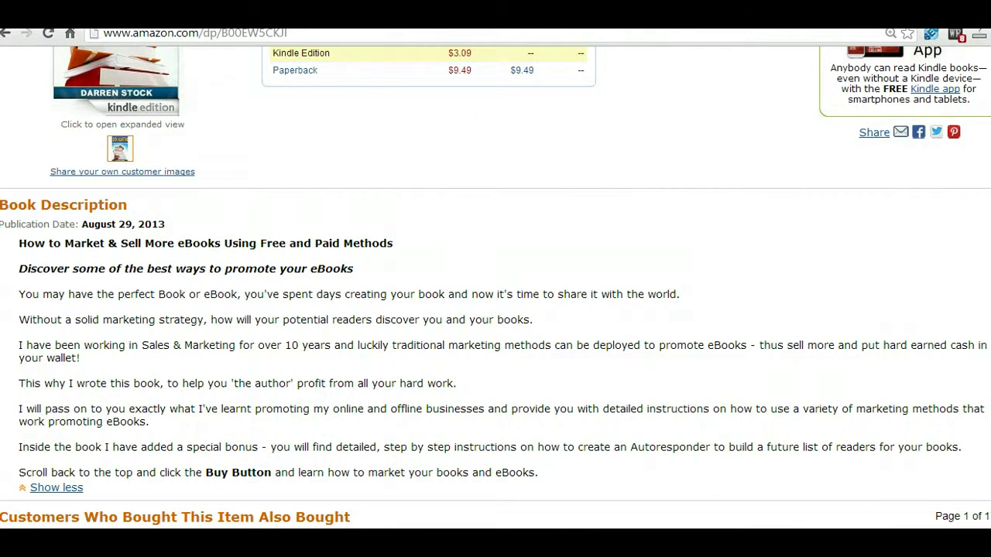
On the Author Central page, select the whole Product Description text and copy it.
key("ctrl+Tab")
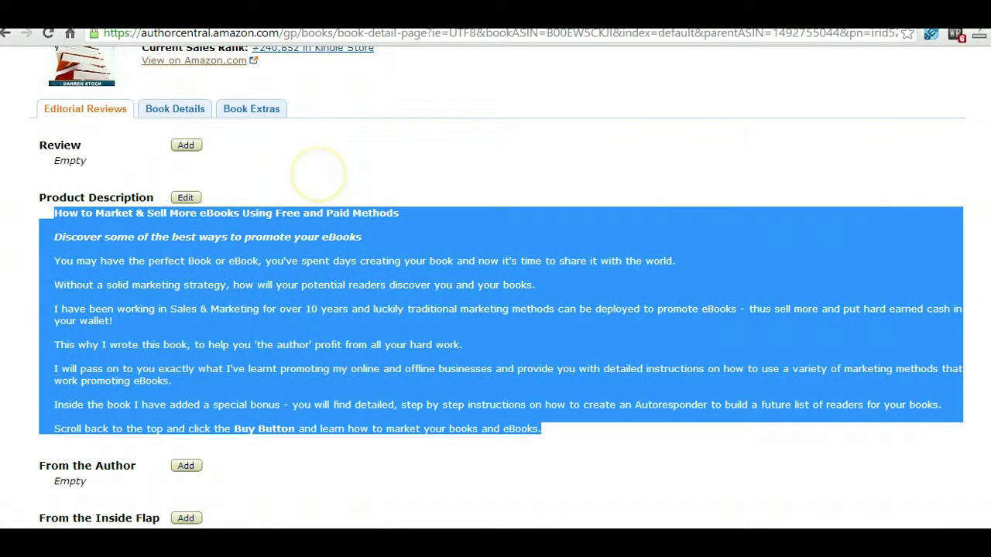
left_click(318, 173)
scroll(466, 200, "up", 2)
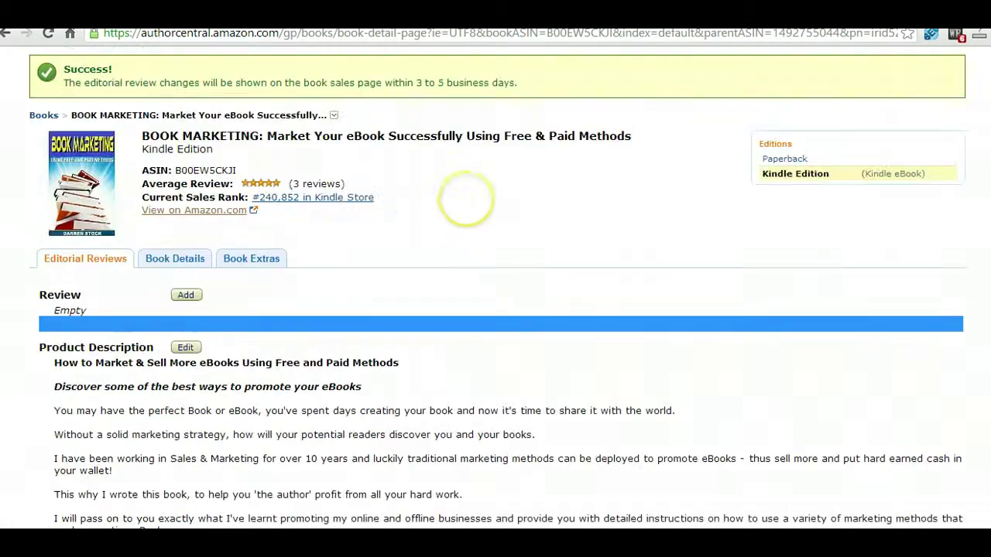
scroll(465, 200, "down", 1)
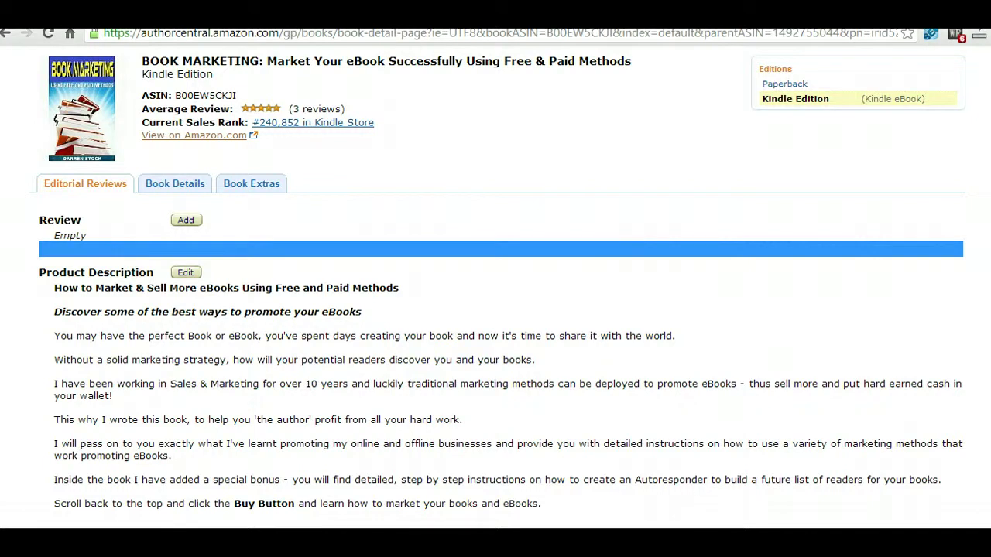
scroll(467, 167, "down", 1)
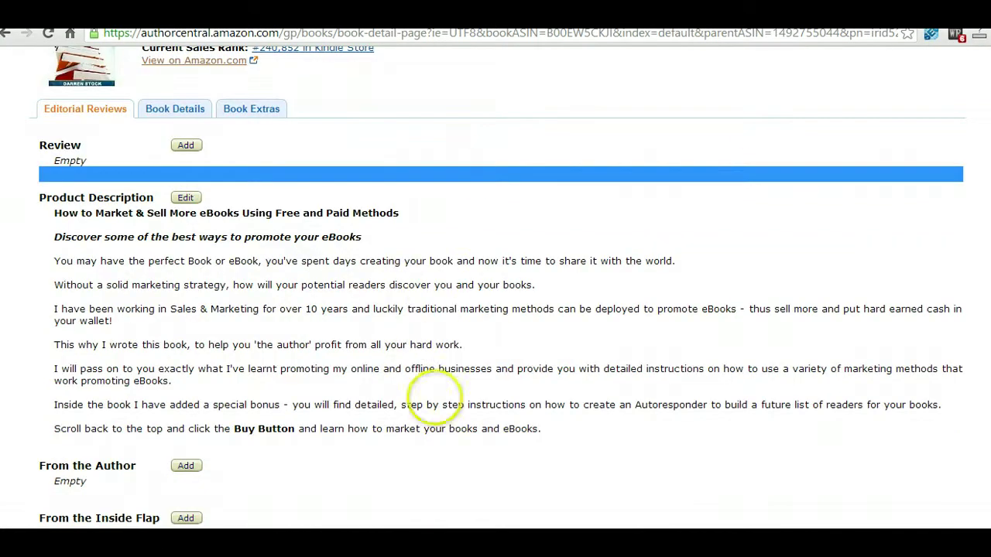
left_click_drag(541, 429, 51, 211)
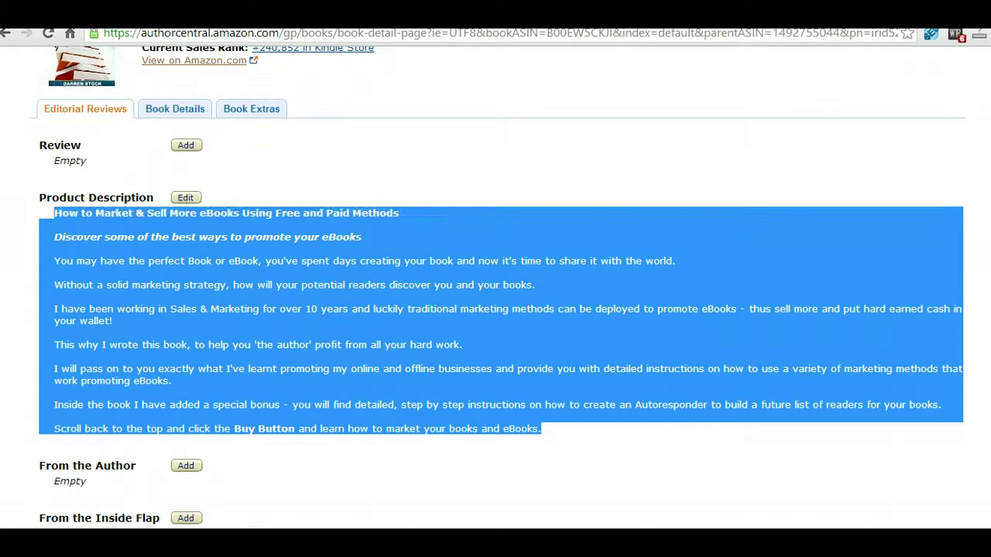
right_click(252, 273)
left_click(280, 280)
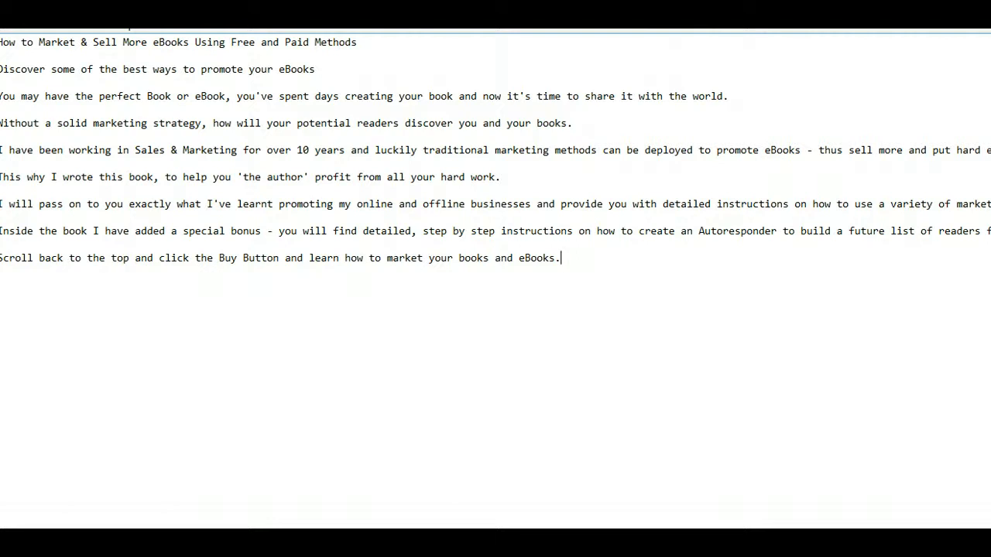
Select all the plain-text description in Notepad and bring up its copy options.
left_click_drag(561, 260, 1, 40)
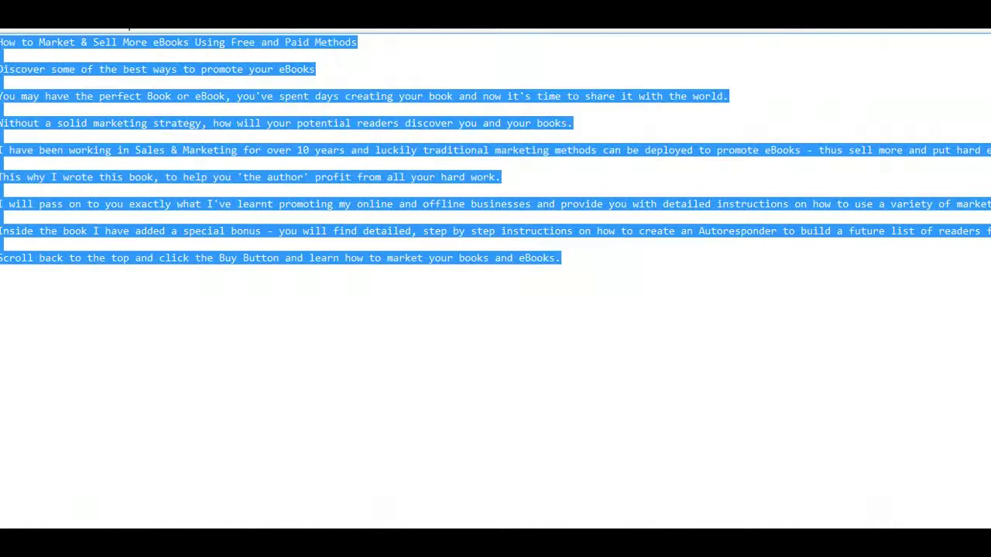
right_click(225, 71)
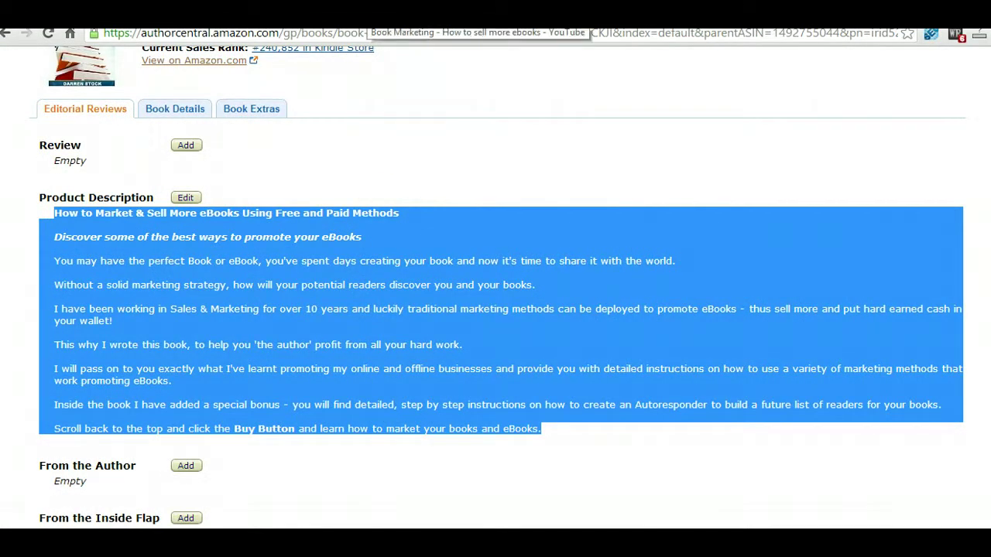
Pass the Book Marketing YouTube video tab and land on the Author Central Editor tab.
key("ctrl+Tab")
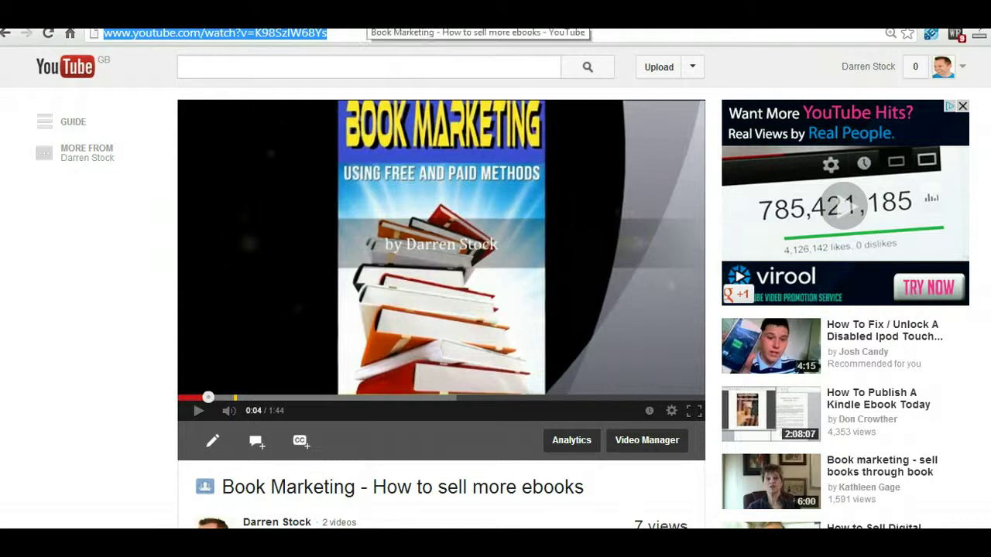
key("ctrl+Tab")
scroll(562, 343, "up", 2)
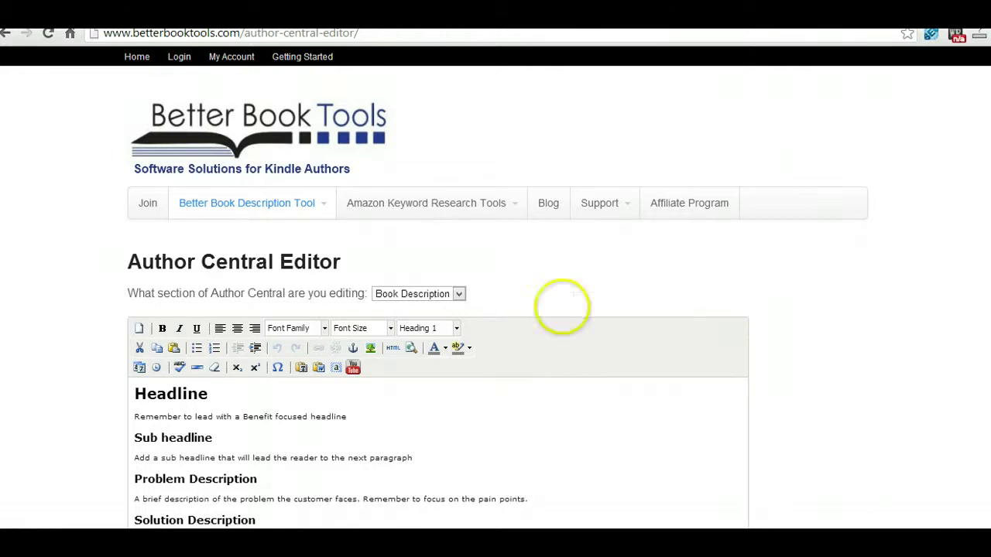
mouse_move(515, 206)
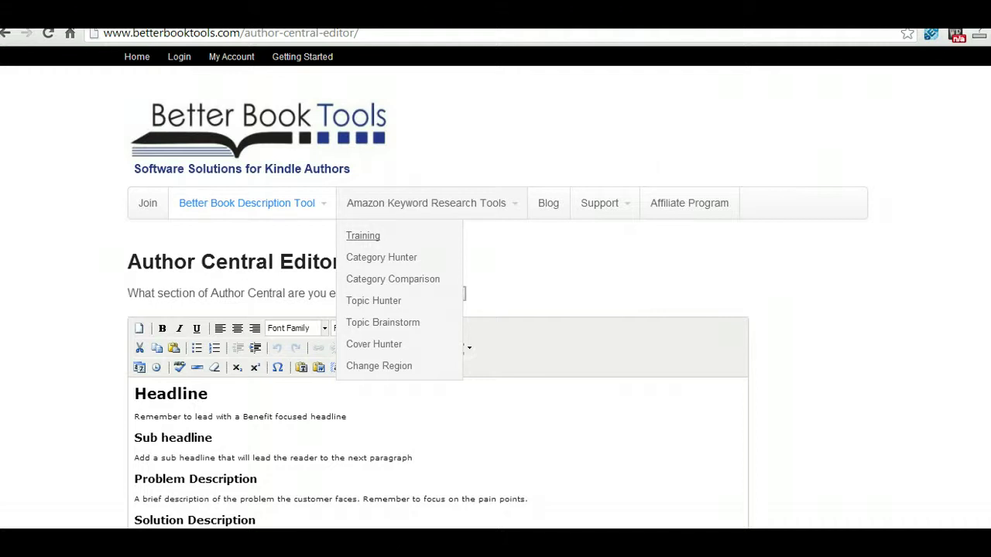
mouse_move(320, 211)
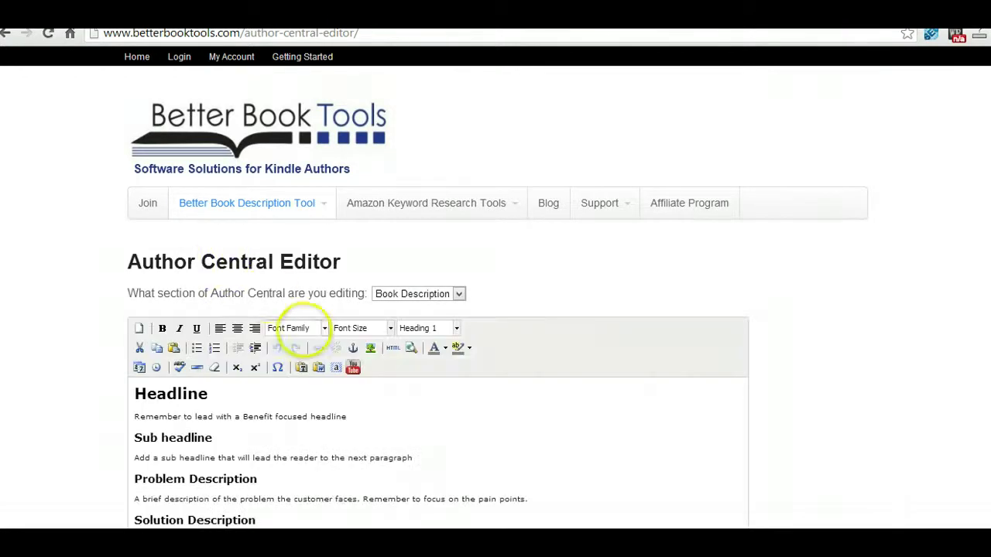
Select and delete all of the editor's template text.
scroll(454, 433, "down", 3)
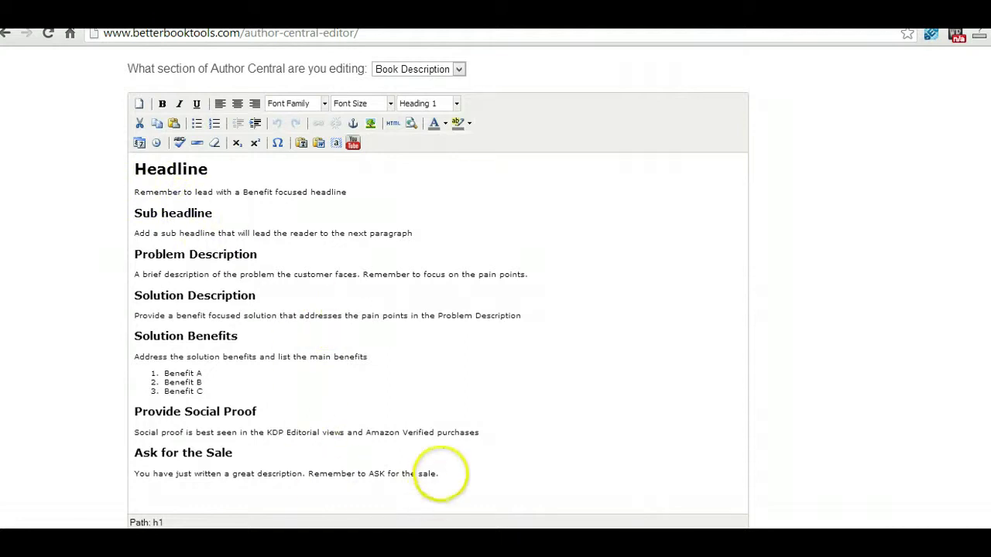
left_click_drag(439, 473, 134, 164)
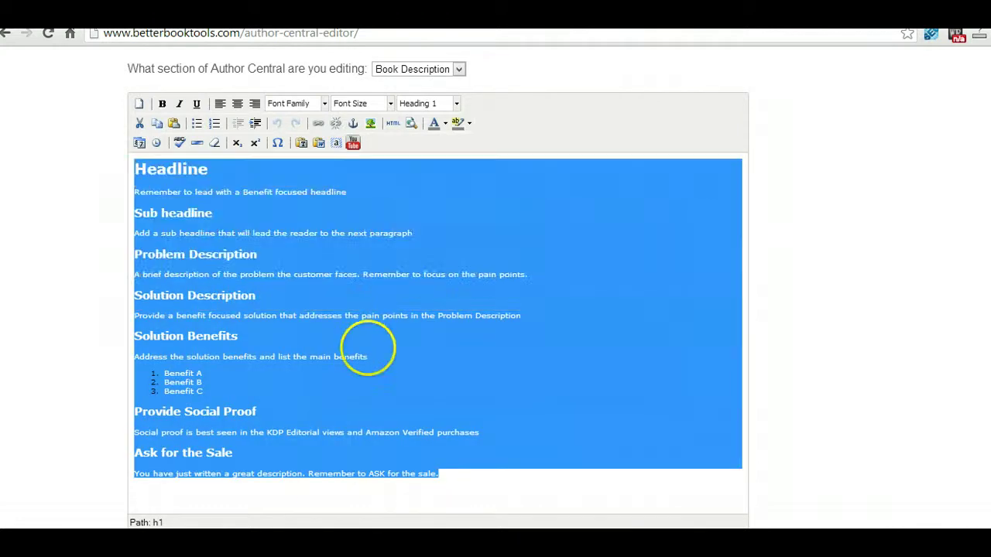
key("Delete")
scroll(367, 349, "up", 2)
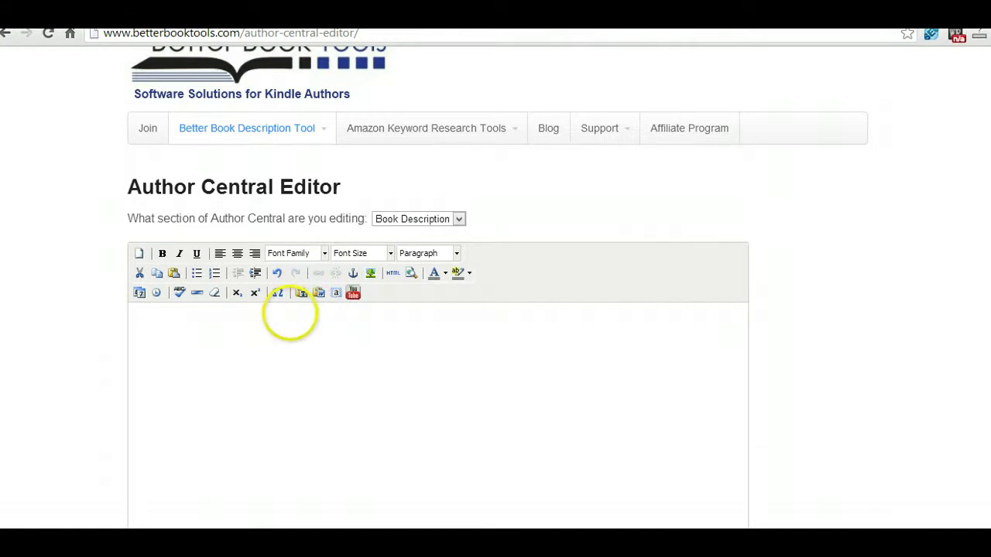
Turn on Paste as Plain Text and paste in the book description.
left_click(301, 292)
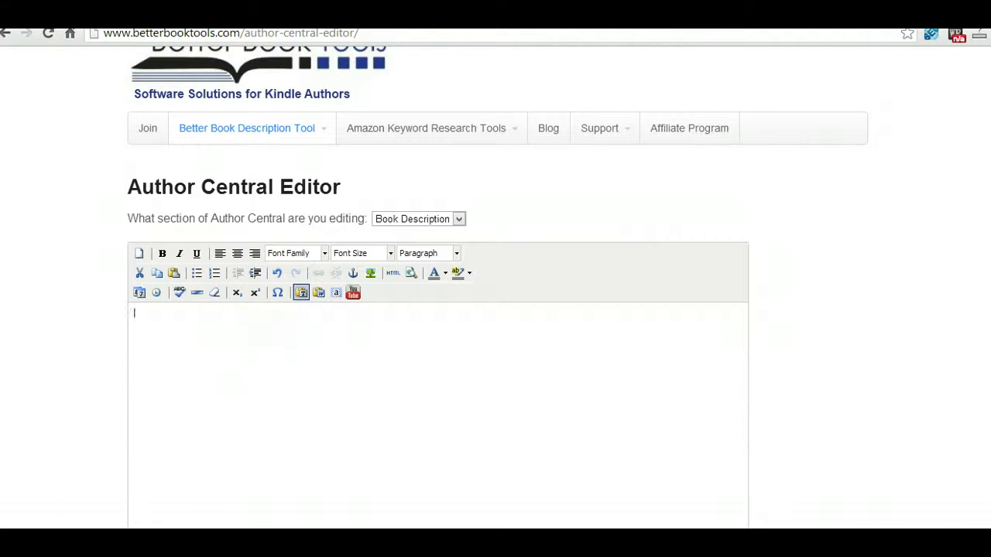
key("ctrl+v")
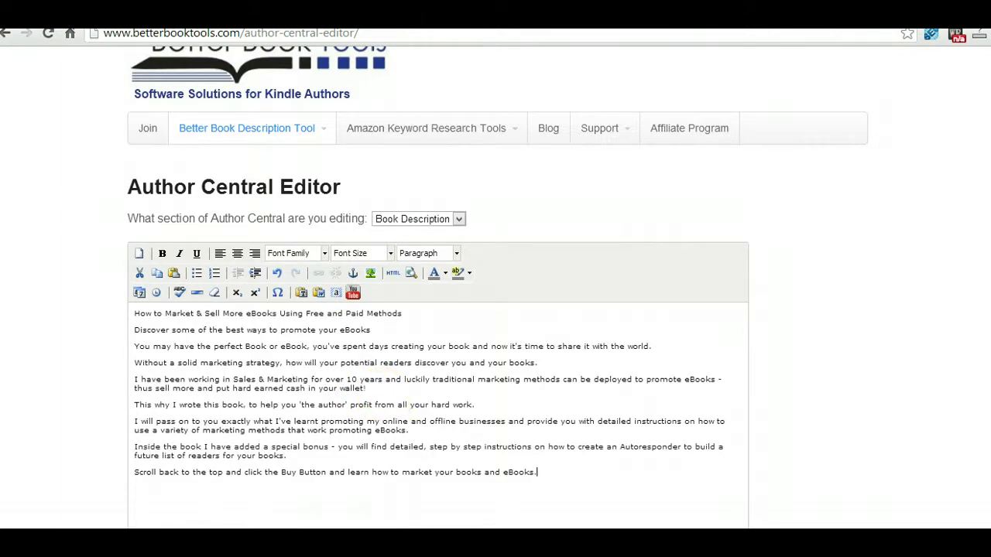
left_click_drag(401, 313, 134, 313)
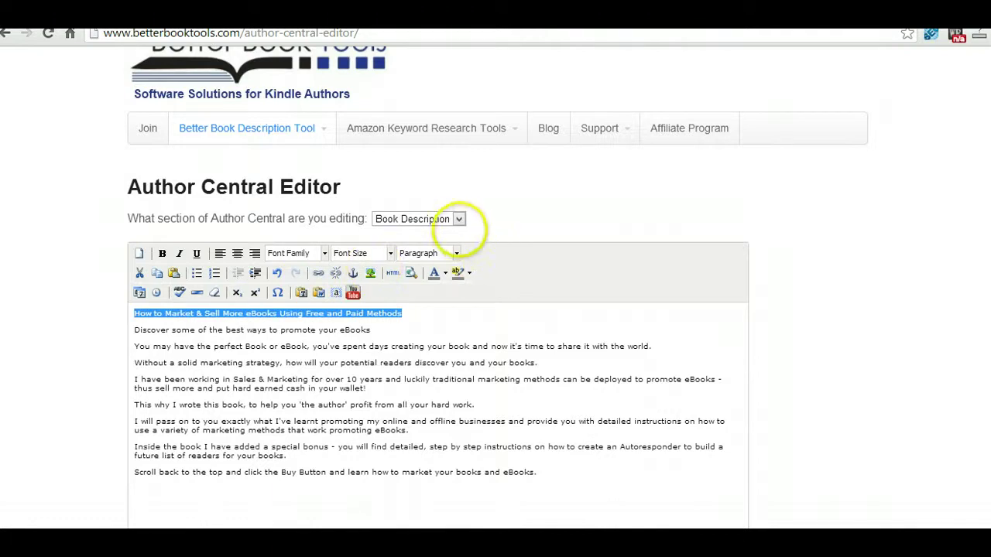
Make the title line a Heading 2 and the eBook-promotion tagline bold italic.
left_click(456, 253)
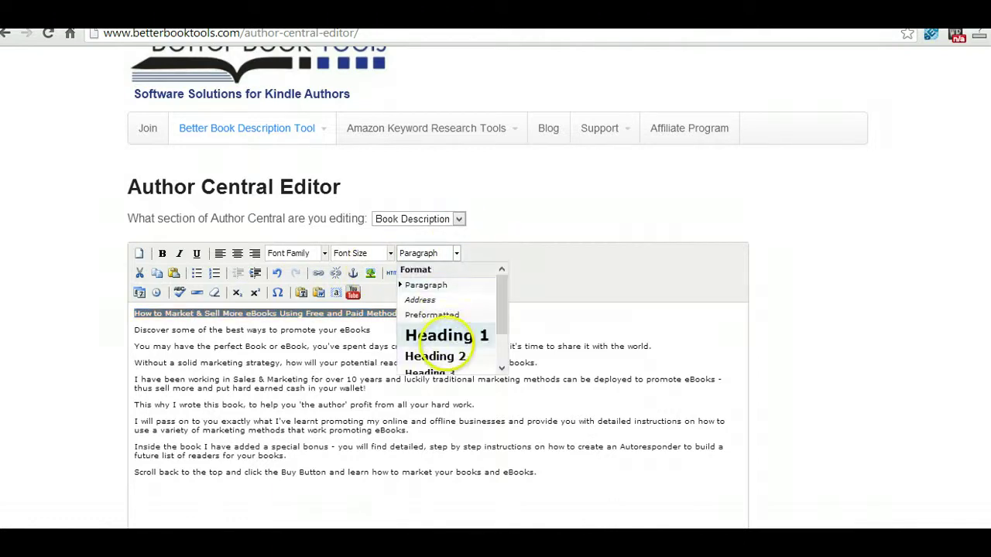
left_click(435, 354)
left_click(372, 336)
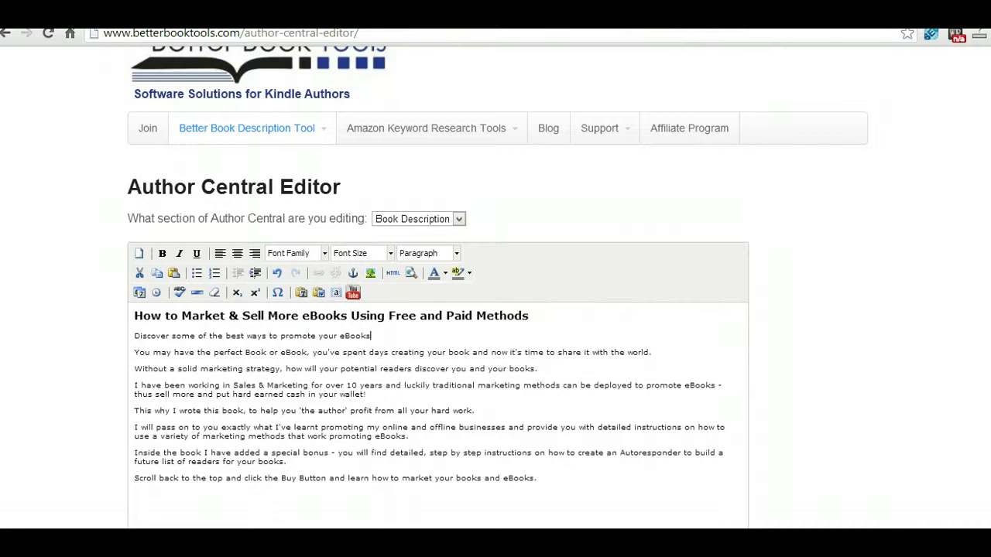
left_click_drag(371, 336, 150, 336)
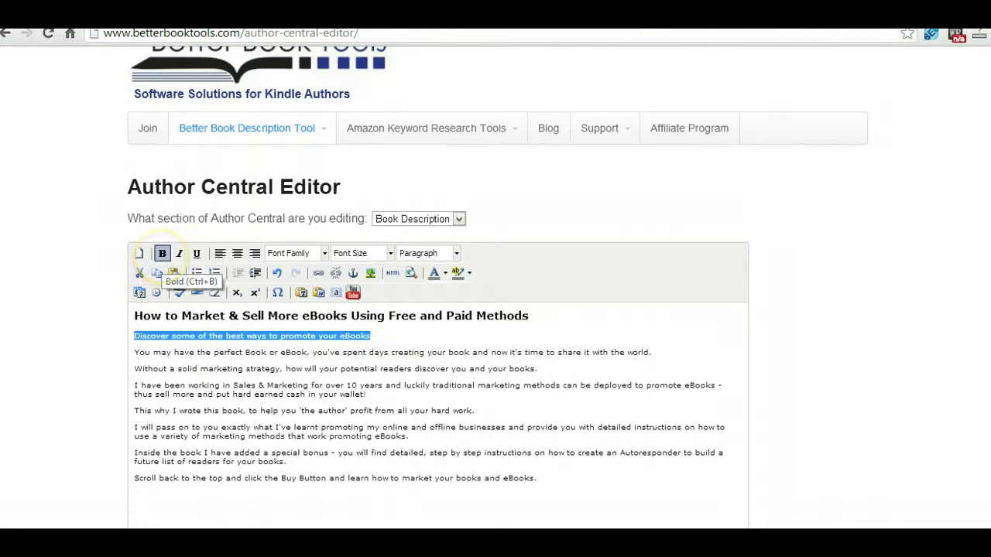
left_click(162, 253)
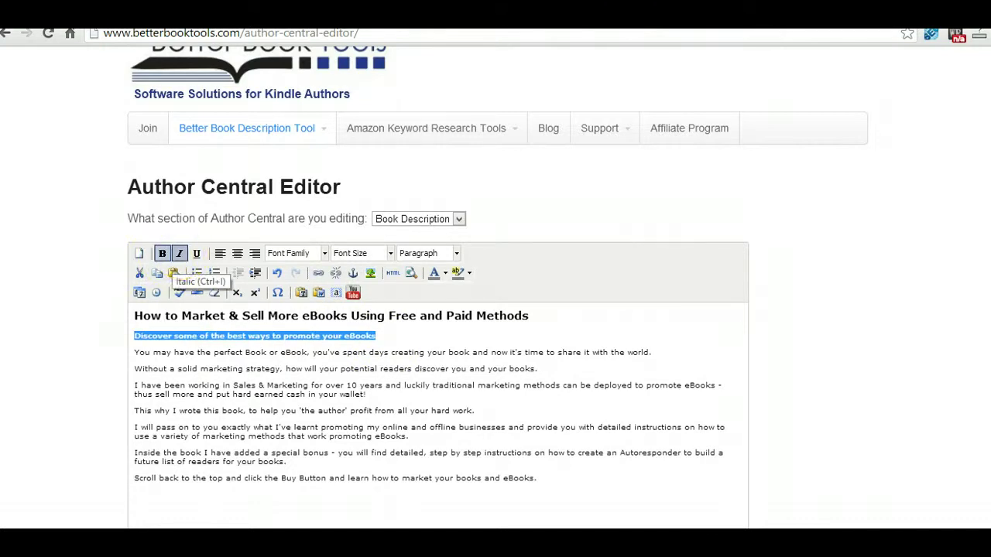
left_click(179, 254)
left_click(379, 341)
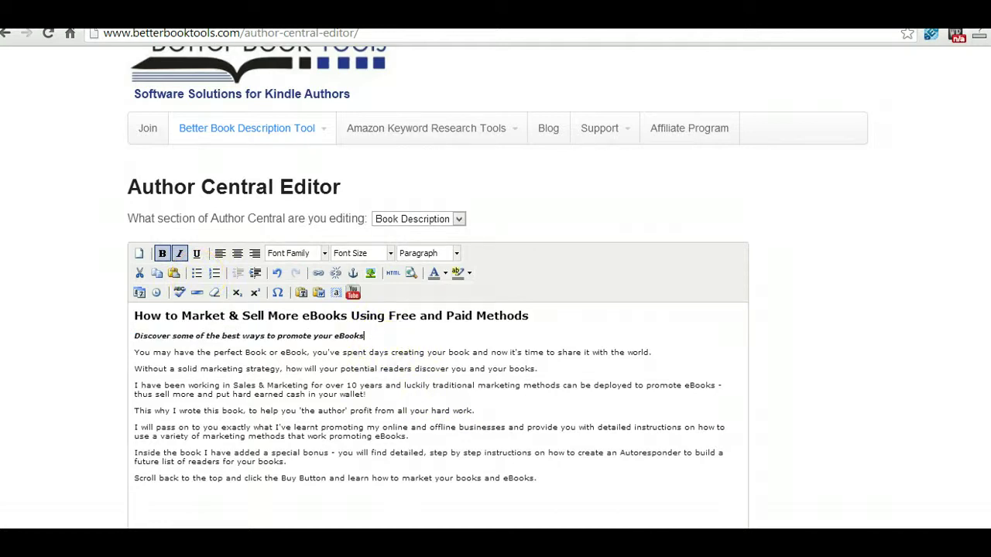
Set the words 'Buy Button' in the closing sentence to bold italic.
scroll(498, 265, "down", 1)
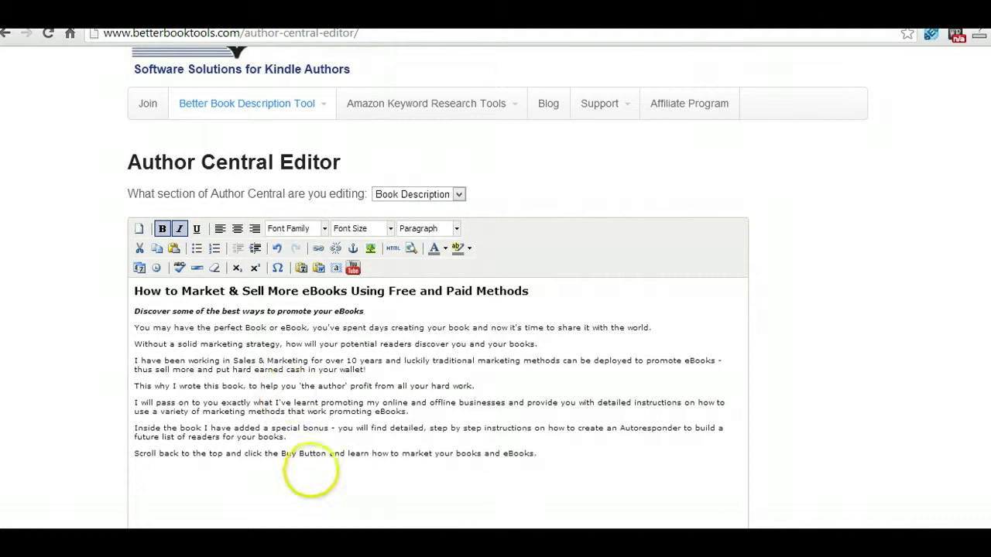
left_click(281, 453)
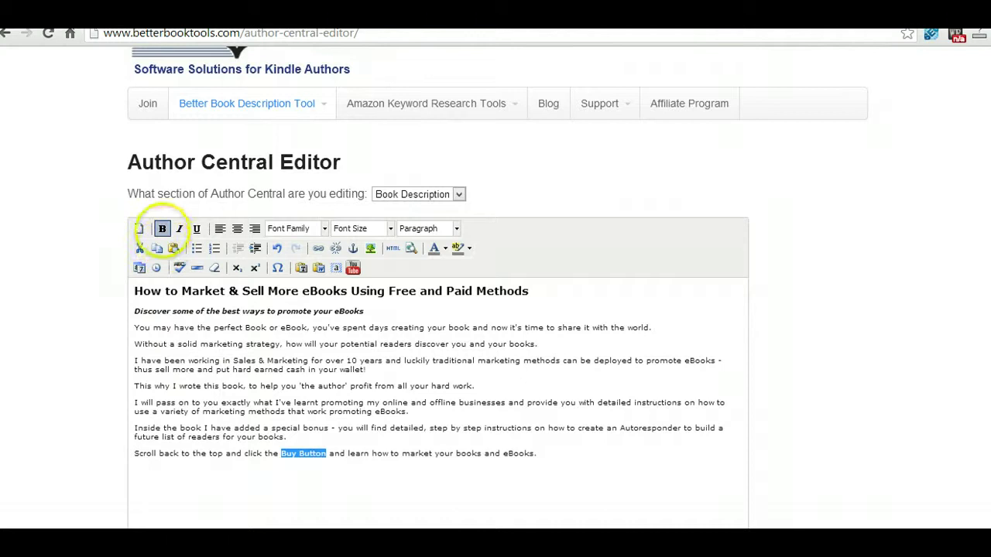
left_click(161, 228)
left_click(179, 229)
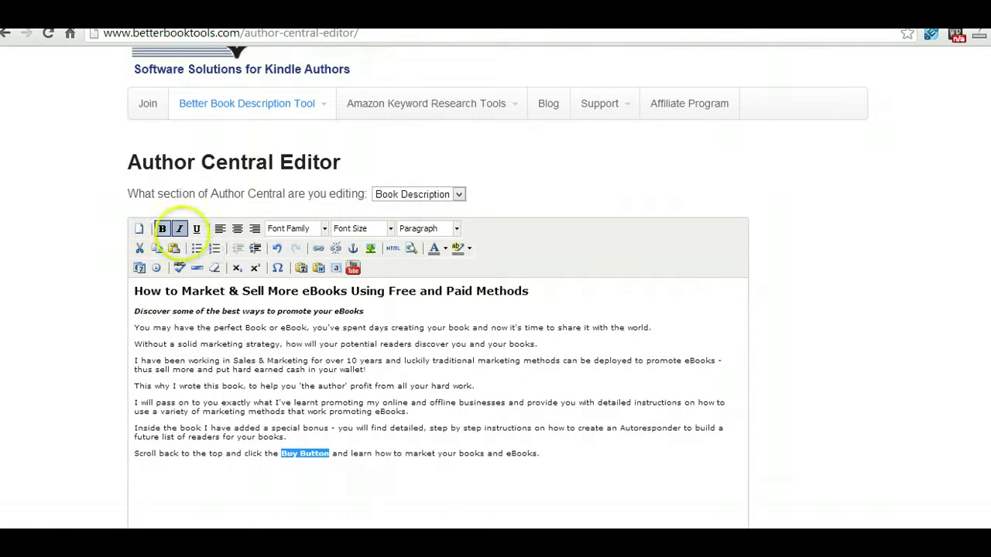
left_click(357, 499)
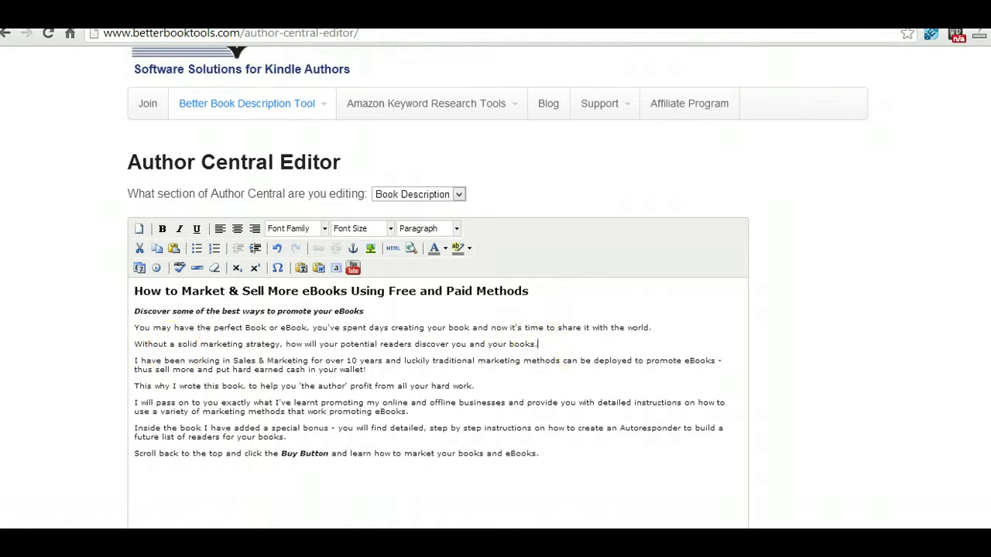
Make the 'Without a solid marketing strategy…' line a Heading 2.
left_click_drag(538, 344, 143, 344)
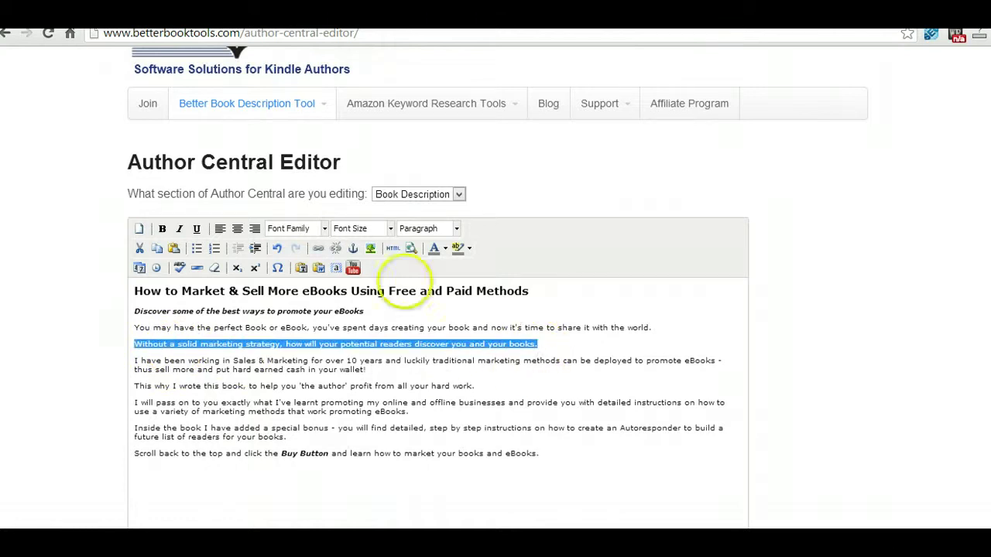
left_click(456, 228)
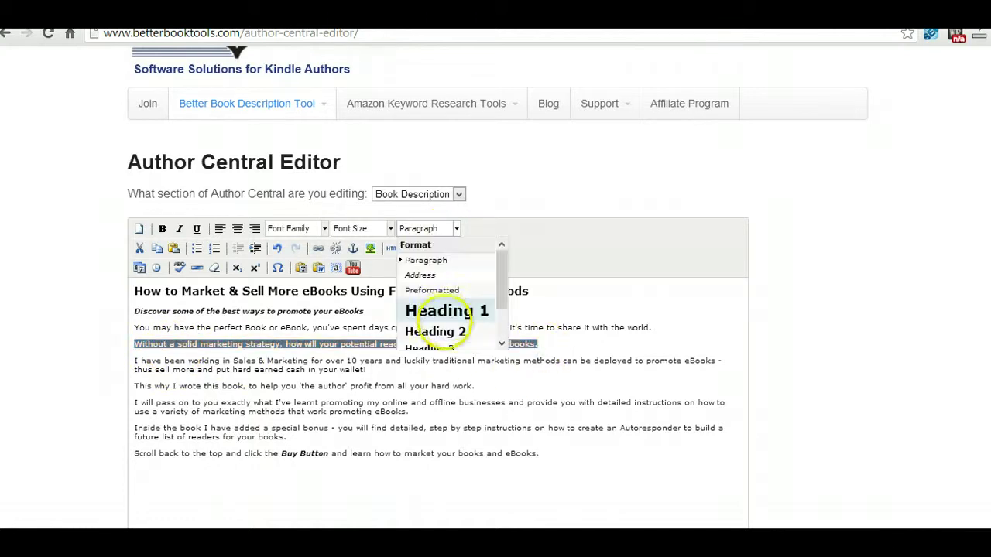
left_click(435, 332)
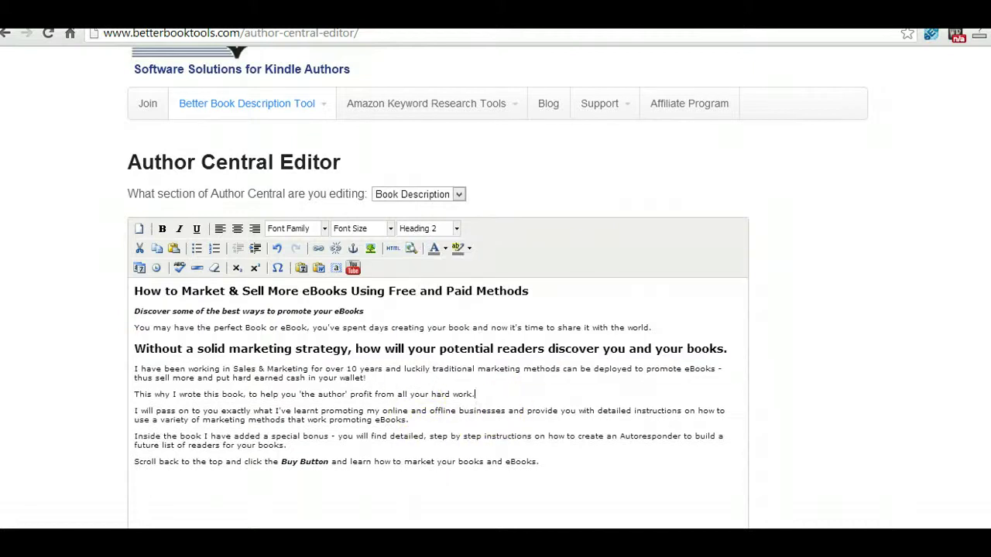
Make the 'This why I wrote this book…' line a Heading 2 as well.
left_click_drag(474, 394, 480, 404)
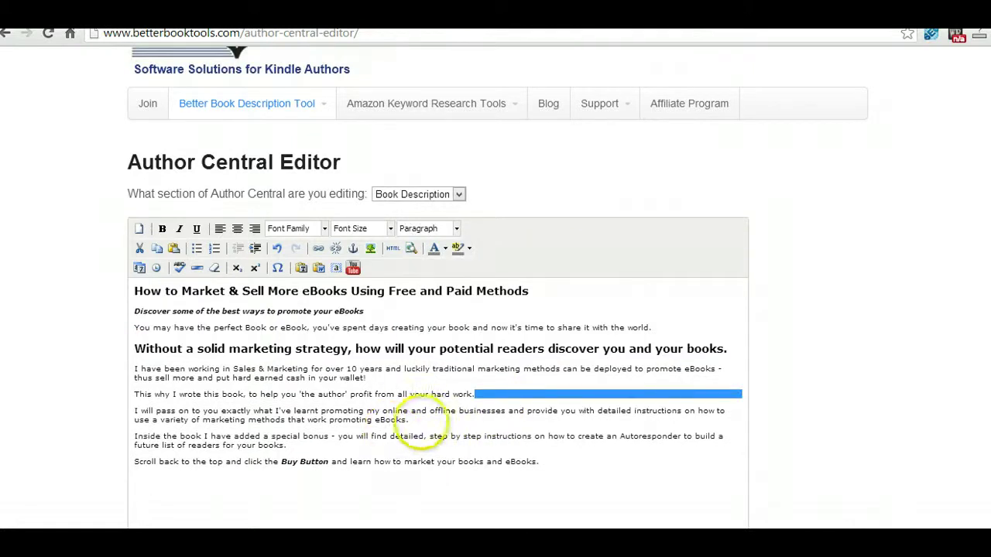
left_click_drag(410, 419, 431, 424)
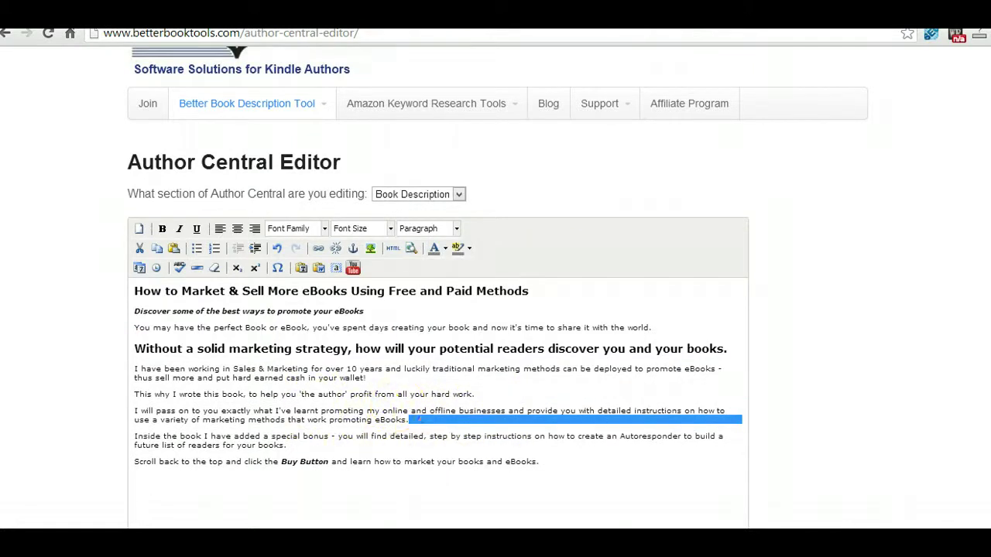
left_click(369, 419)
left_click_drag(475, 394, 134, 395)
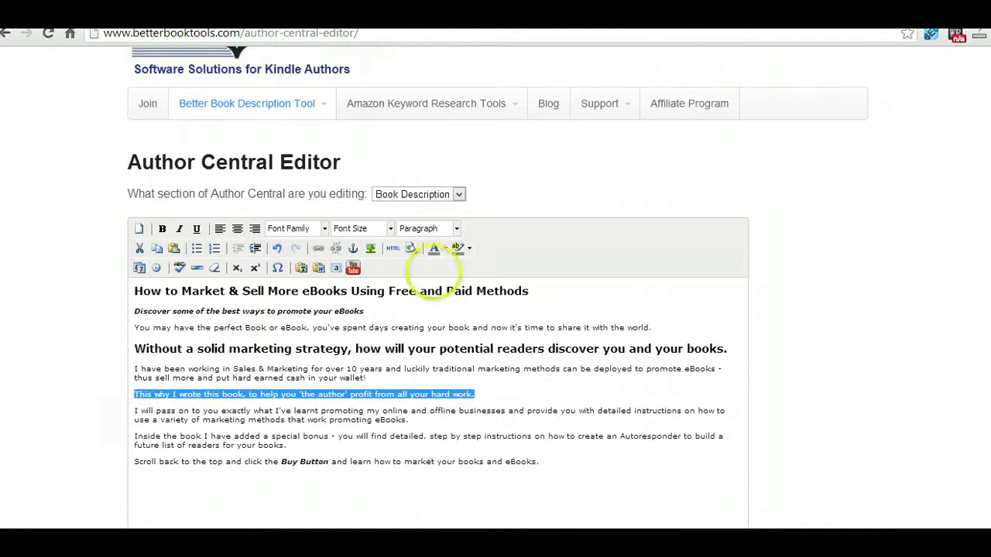
left_click(455, 229)
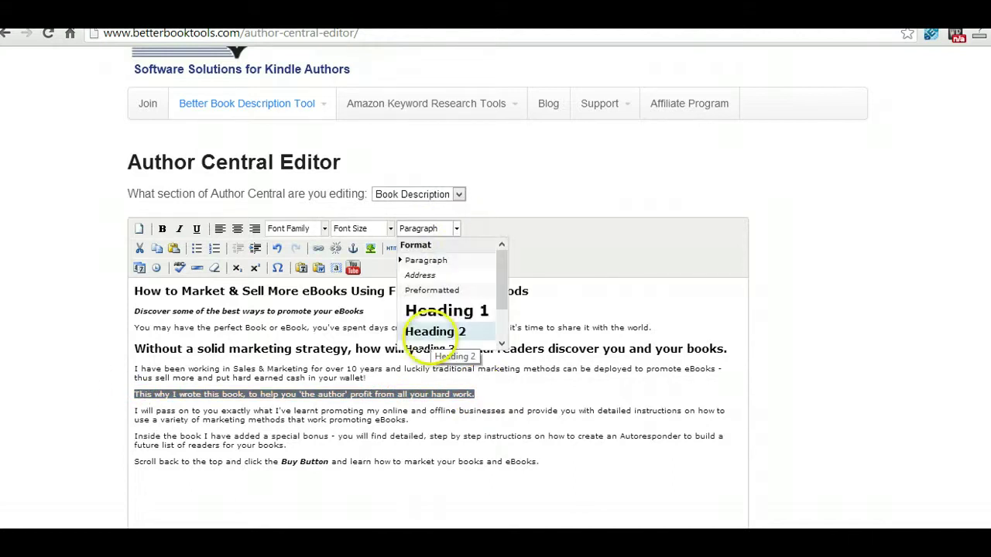
left_click(429, 333)
left_click(389, 463)
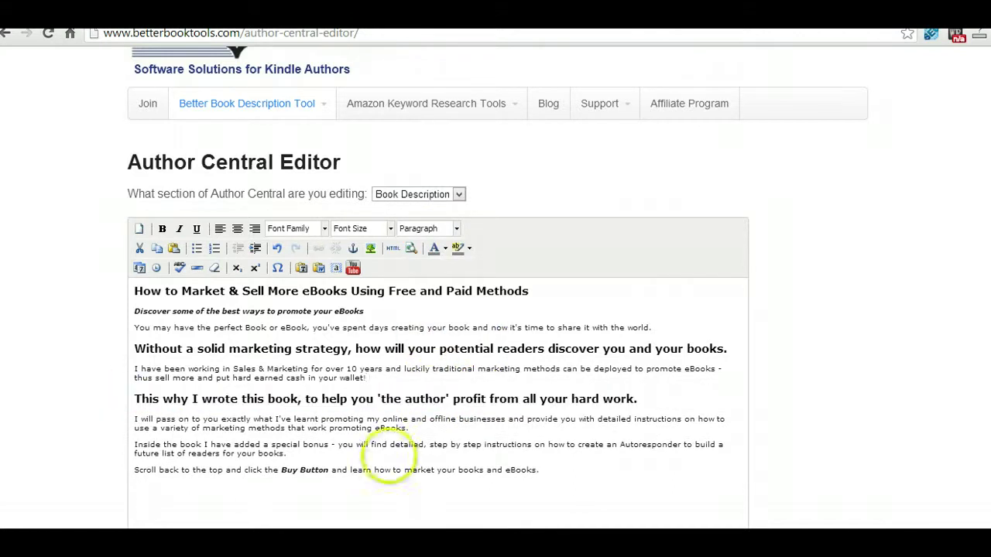
Scroll through the preview of the formatted description, then go back to the editor.
scroll(658, 410, "down", 1)
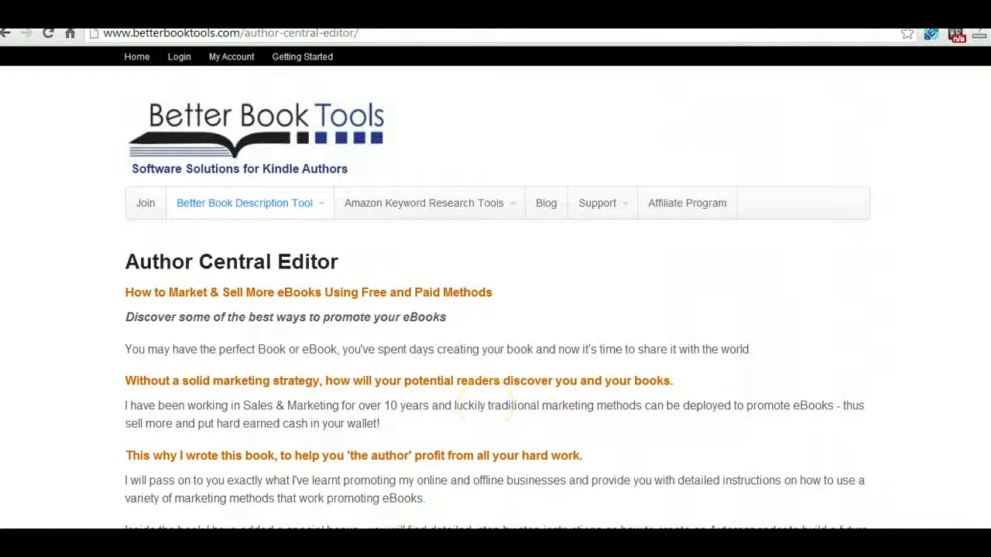
scroll(484, 411, "down", 2)
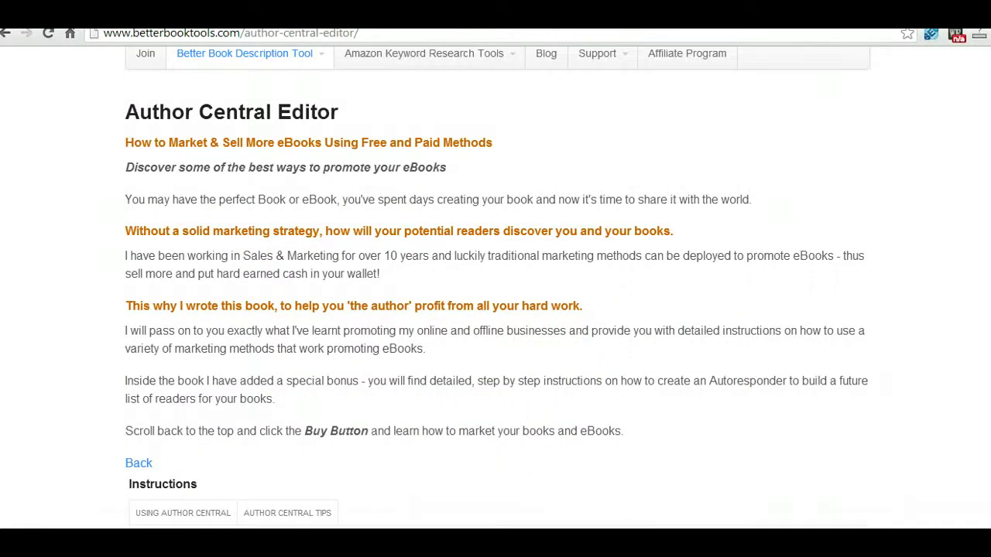
scroll(496, 310, "down", 1)
scroll(495, 309, "up", 2)
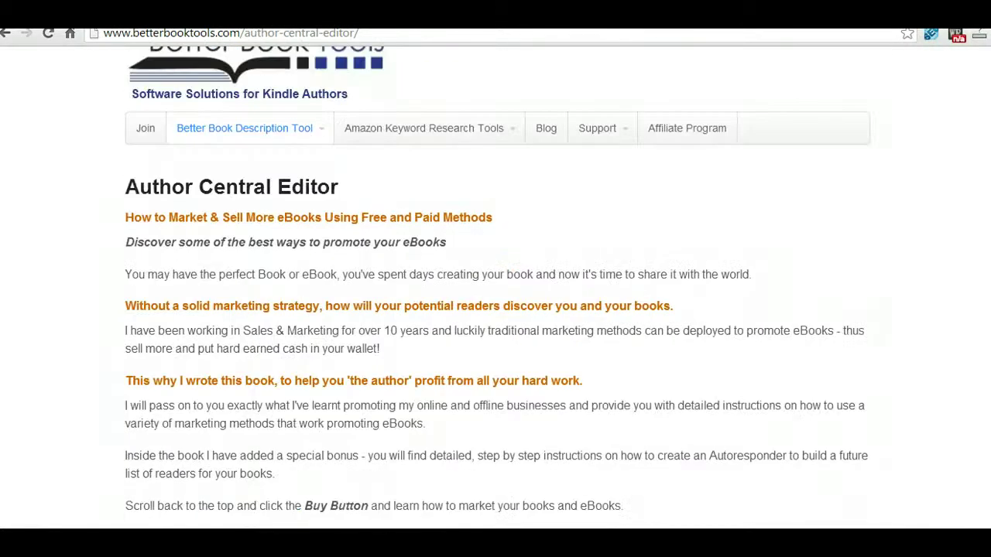
scroll(495, 310, "up", 1)
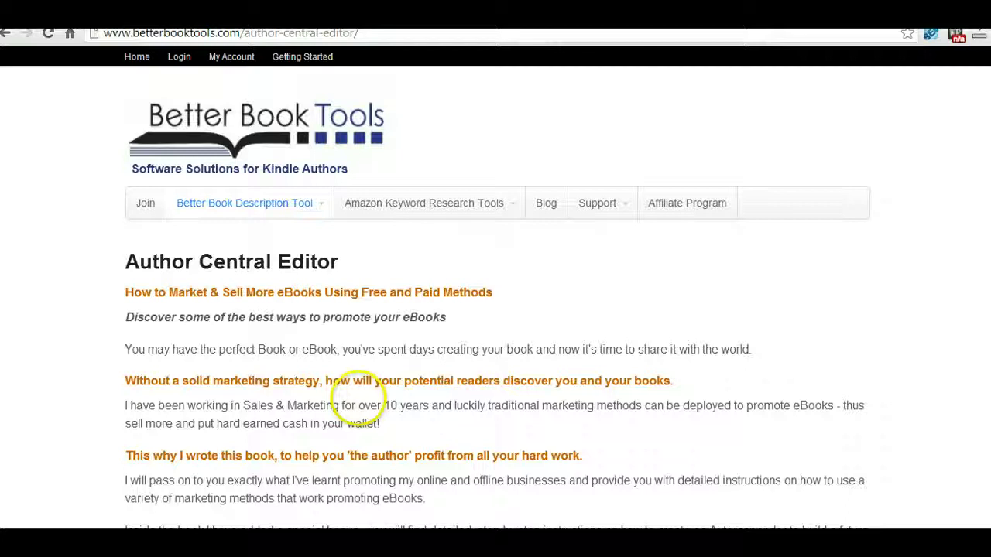
scroll(374, 402, "down", 2)
left_click(138, 463)
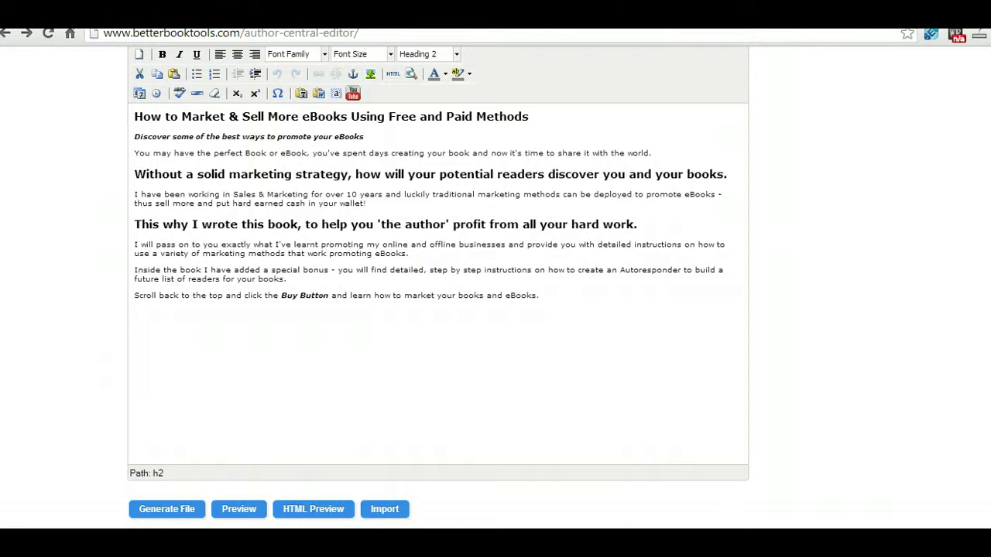
Copy the Book Marketing video's URL from YouTube's address bar and return to the editor.
left_click(356, 16)
left_click(320, 34)
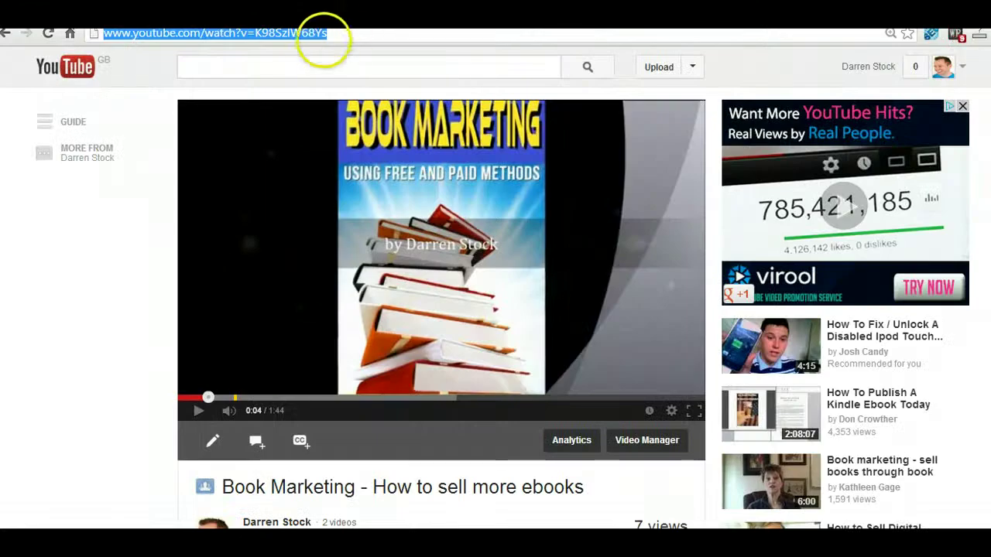
left_click(329, 33)
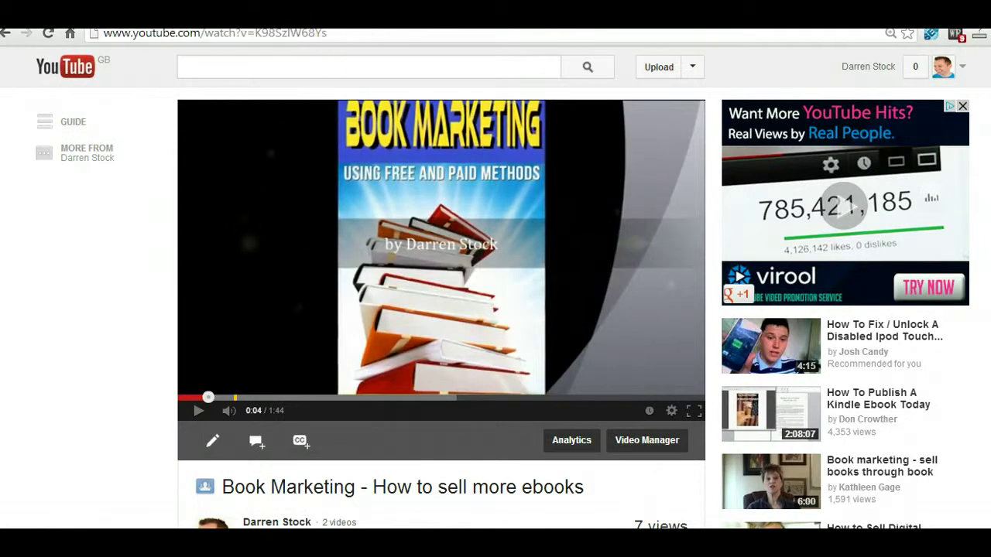
left_click_drag(328, 33, 121, 33)
right_click(147, 33)
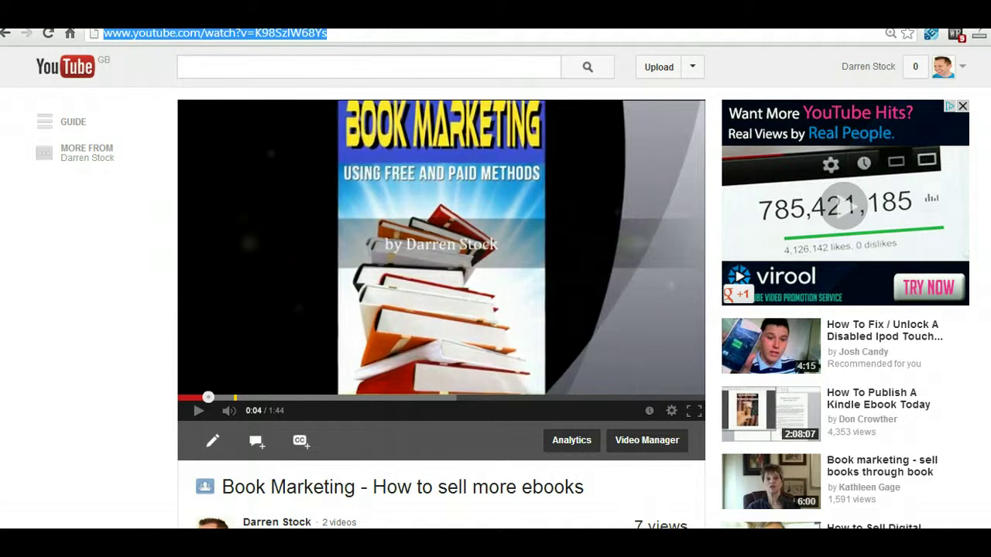
left_click(189, 62)
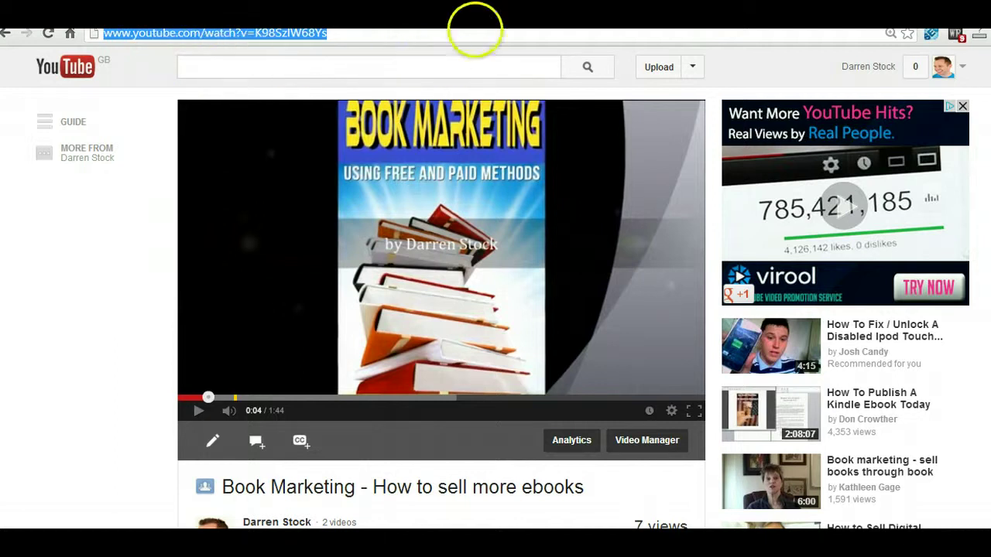
left_click(488, 12)
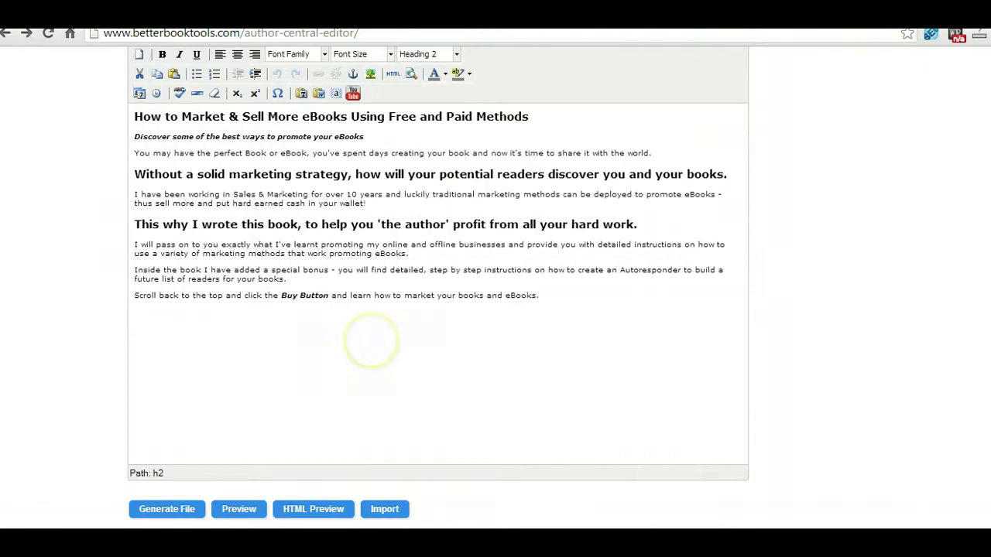
Insert a single empty line after 'world.' at the end of the opening paragraph.
scroll(372, 341, "up", 1)
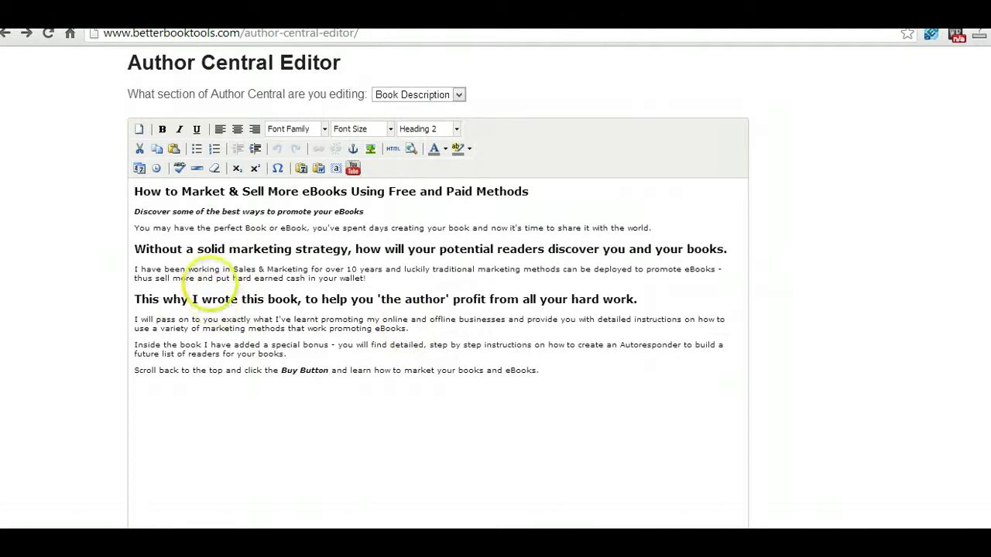
left_click(654, 228)
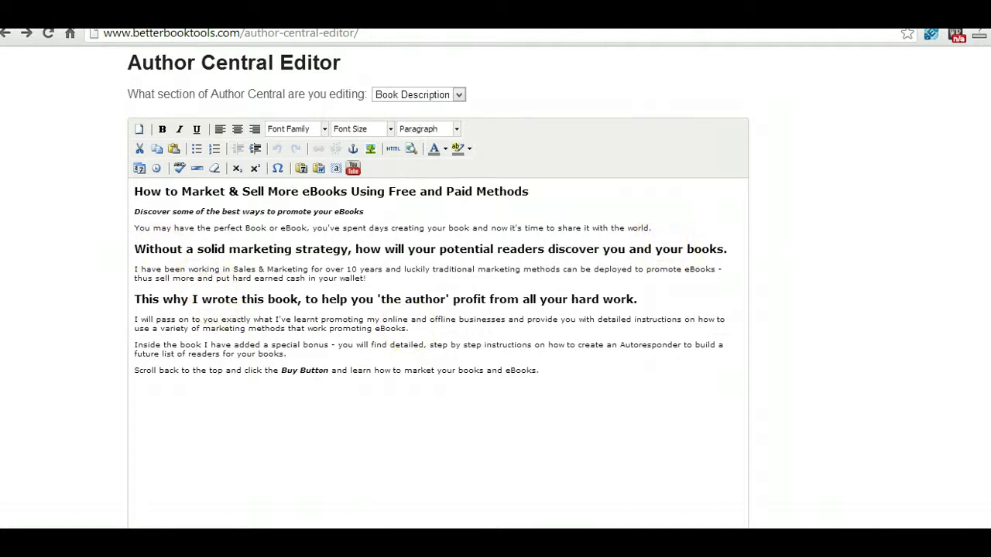
key("Return")
key("Return")
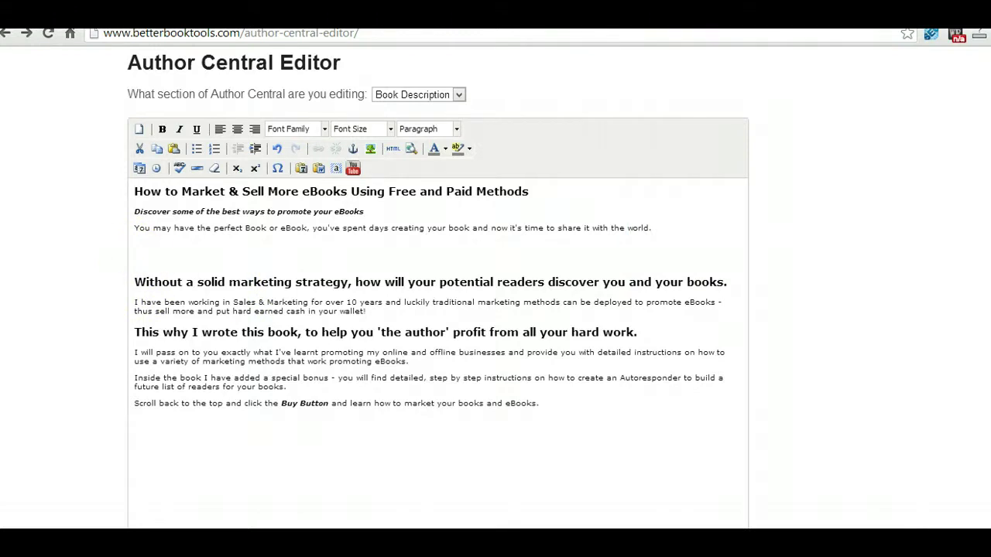
left_click(143, 248)
key("BackSpace")
left_click(167, 255)
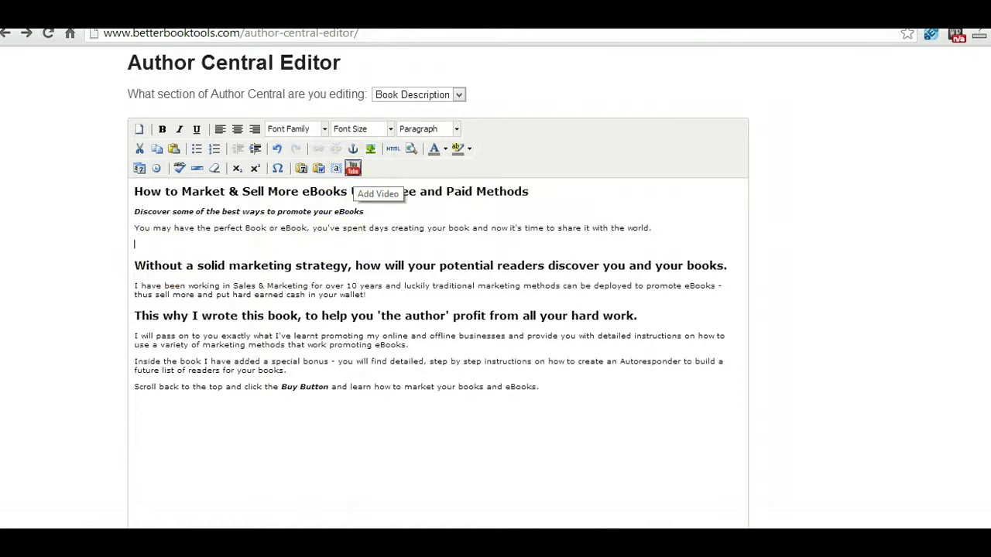
Embed the copied Book Marketing YouTube video URL below the first paragraph.
left_click(352, 168)
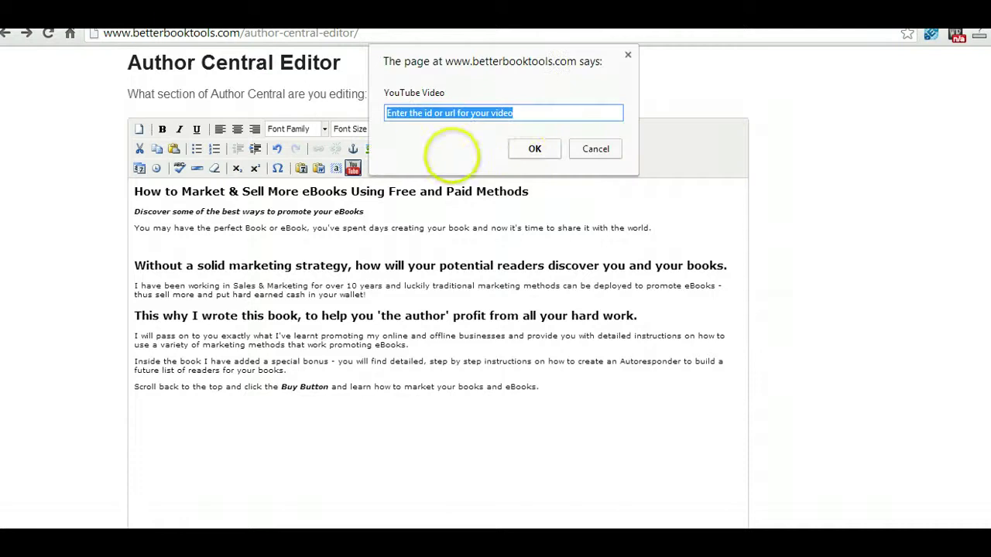
key("ctrl+v")
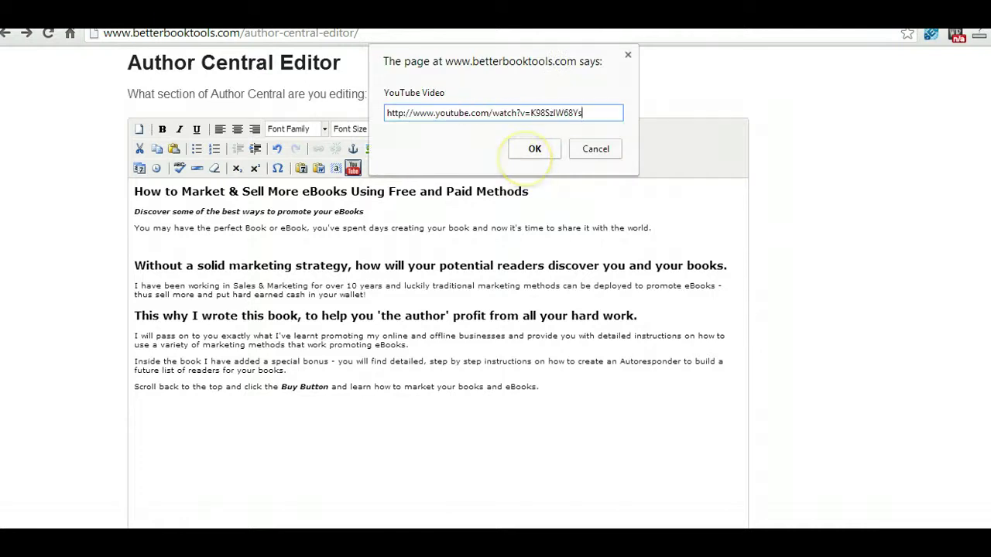
left_click(534, 149)
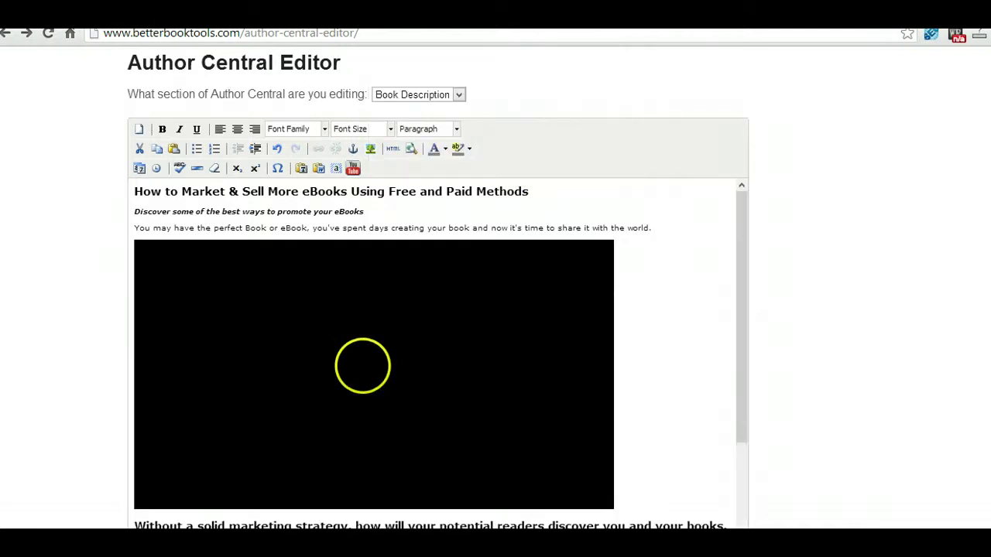
Preview the formatted description with the embedded 1:44 video.
scroll(651, 367, "down", 1)
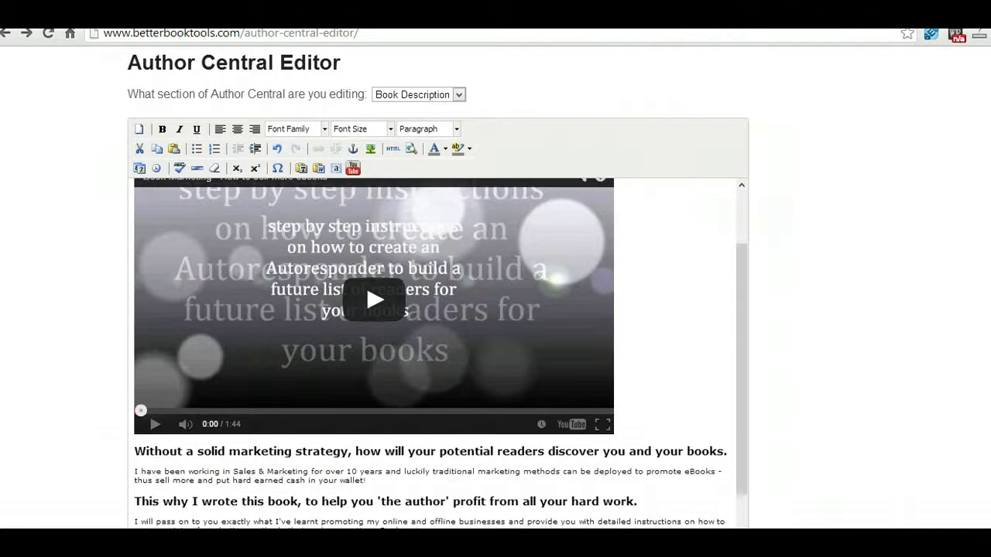
scroll(441, 353, "down", 1)
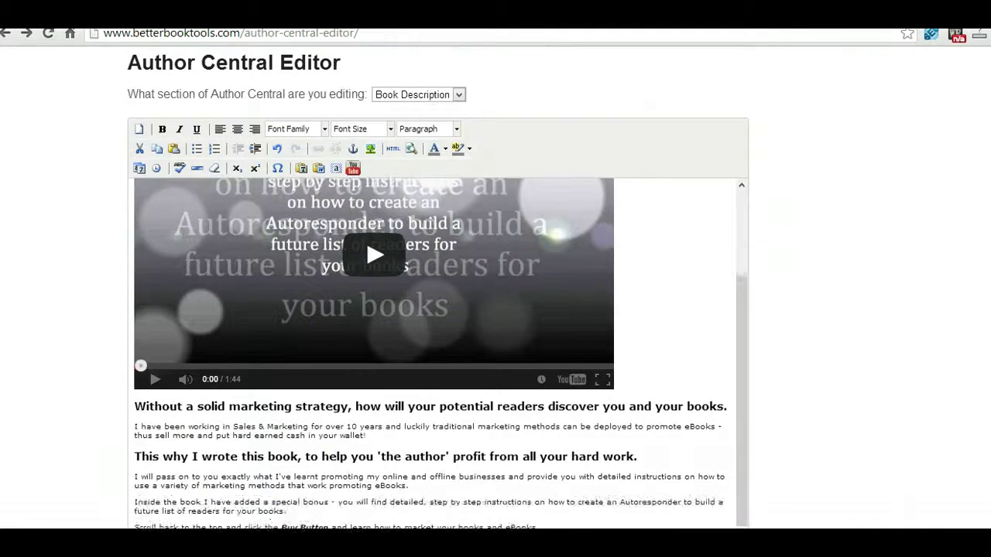
scroll(741, 276, "down", 3)
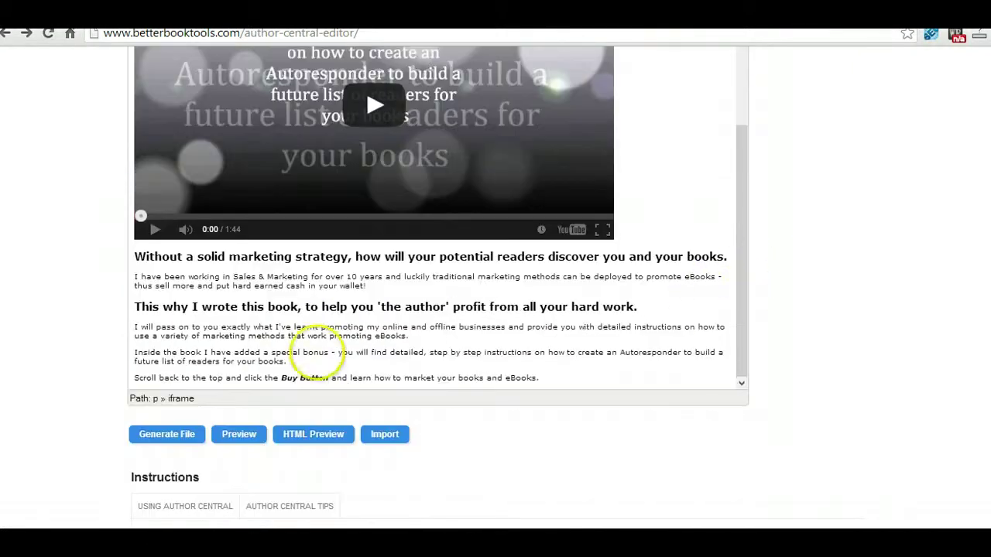
left_click(239, 435)
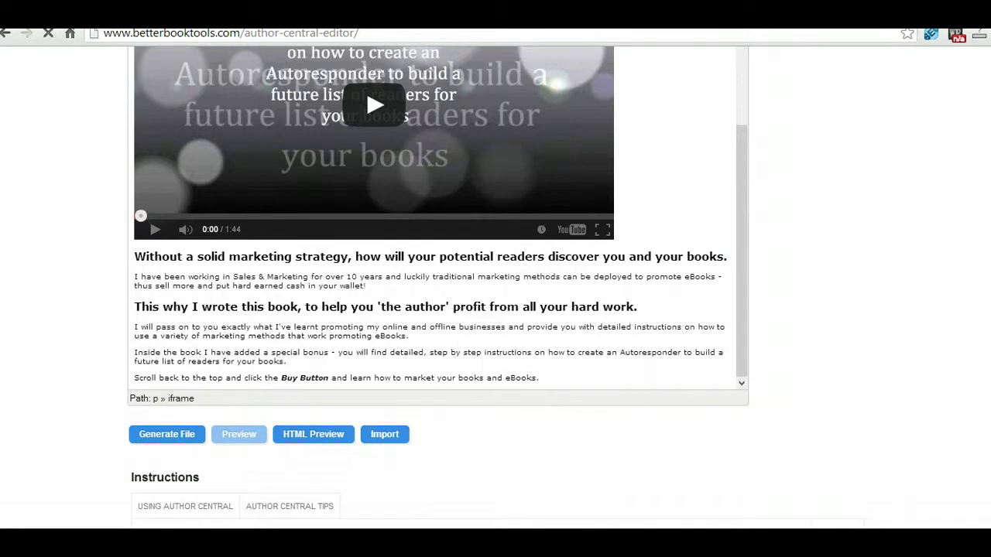
scroll(426, 385, "down", 8)
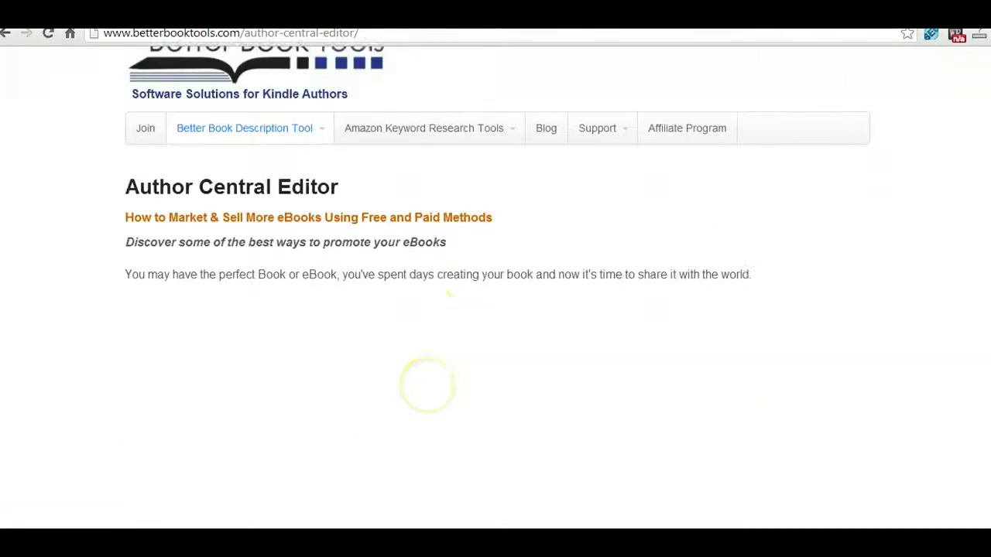
scroll(316, 194, "up", 6)
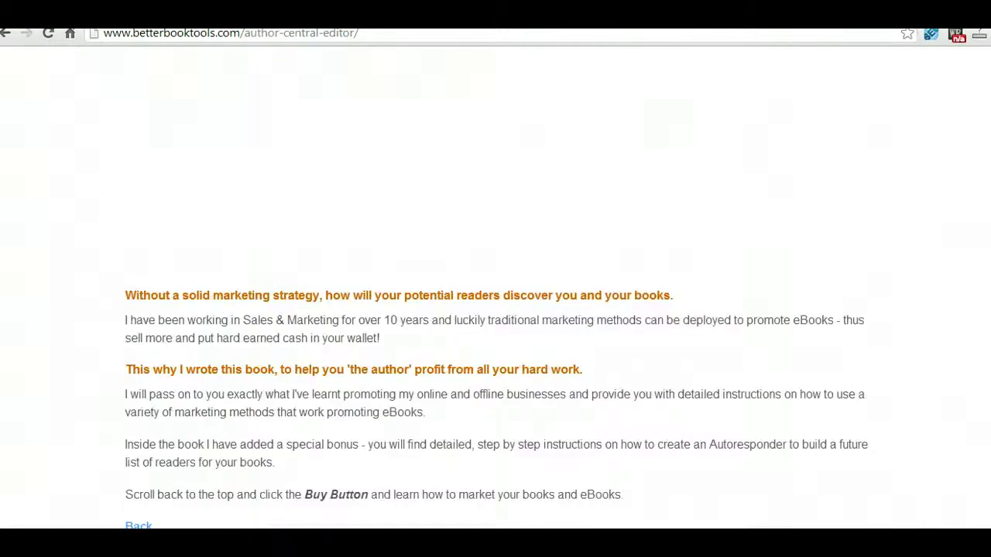
scroll(484, 314, "down", 2)
scroll(485, 313, "down", 5)
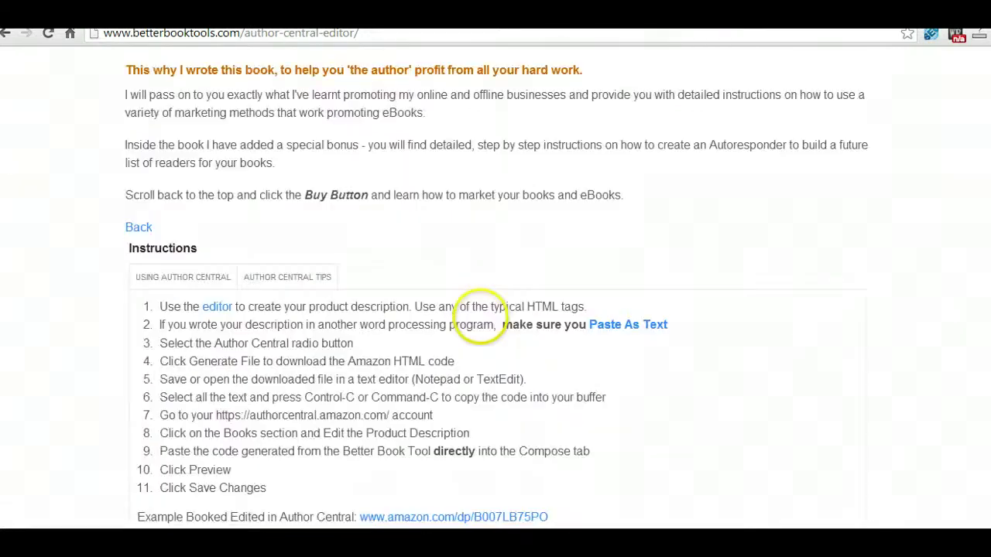
scroll(221, 387, "down", 2)
scroll(314, 399, "up", 4)
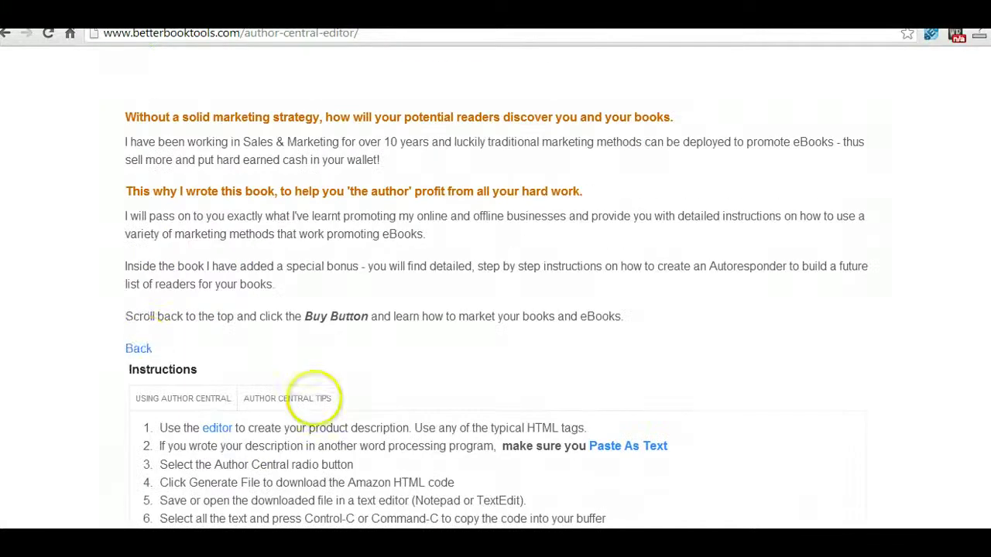
left_click(140, 347)
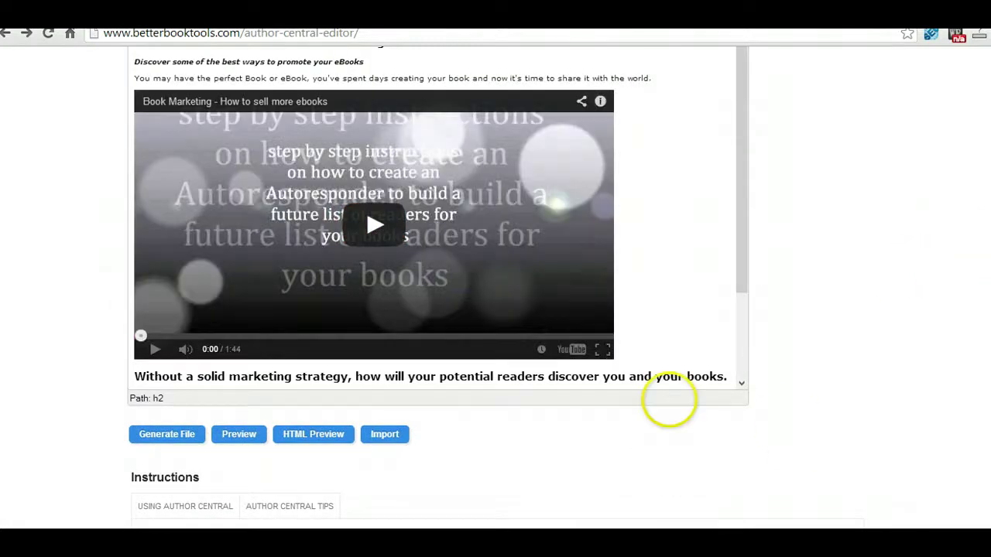
Generate the Amazon HTML file, saving it as 'Description text 2' in How to sell more books.
left_click(166, 433)
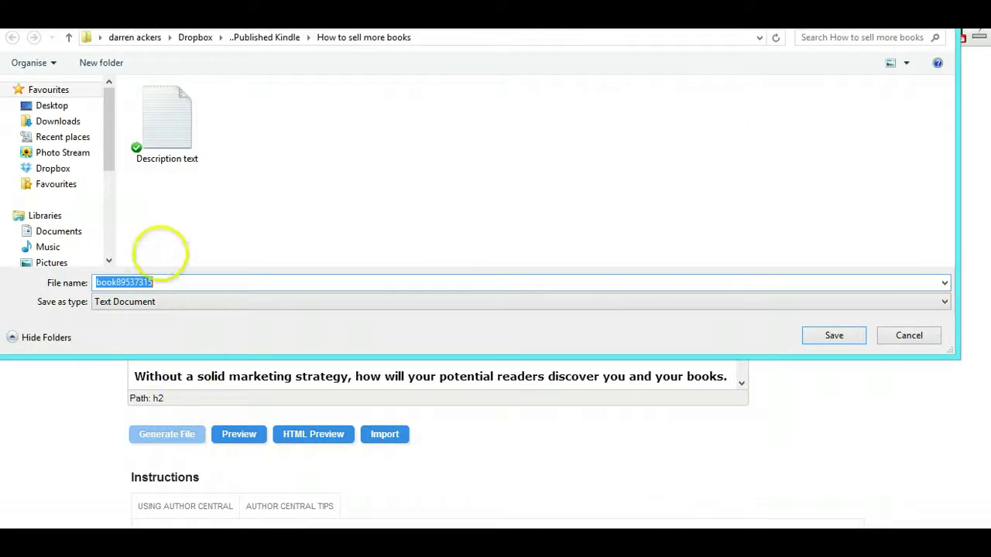
left_click(167, 120)
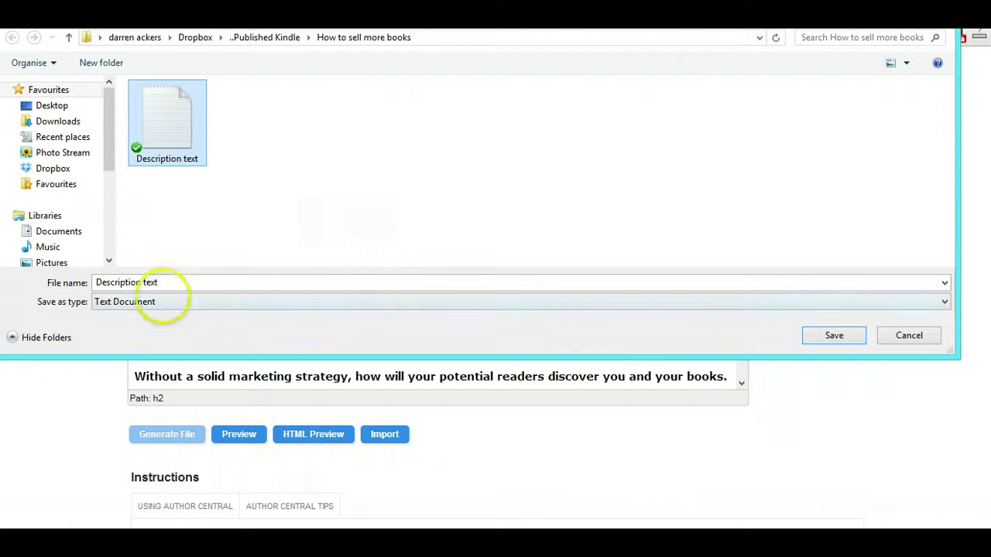
left_click(175, 280)
key("End")
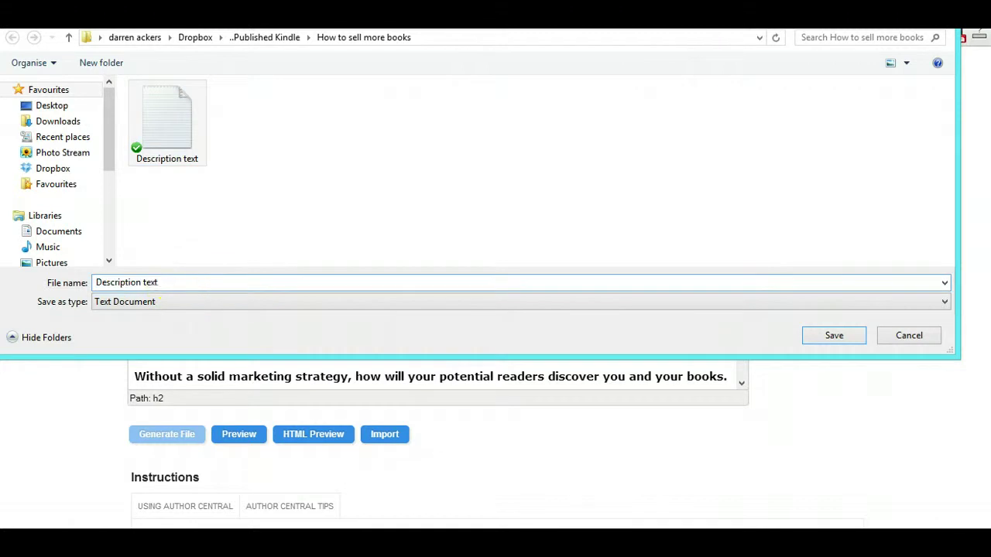
type("2")
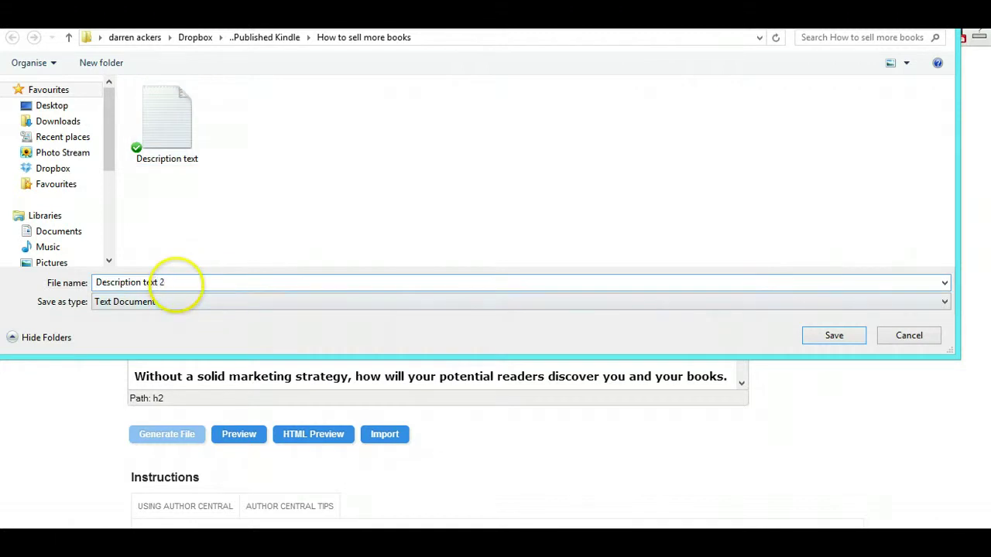
left_click(831, 337)
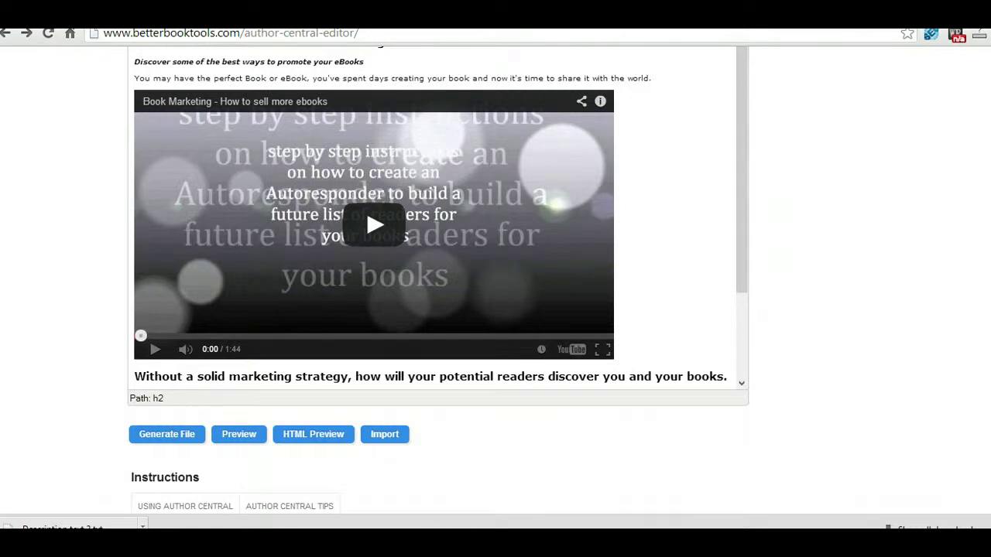
scroll(708, 454, "down", 2)
scroll(349, 436, "up", 4)
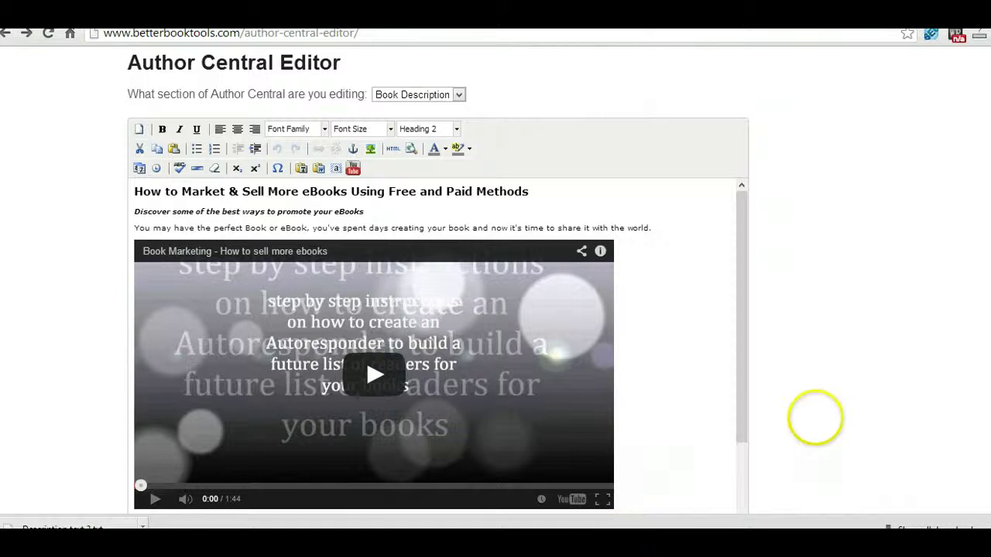
scroll(814, 416, "down", 1)
scroll(815, 418, "down", 1)
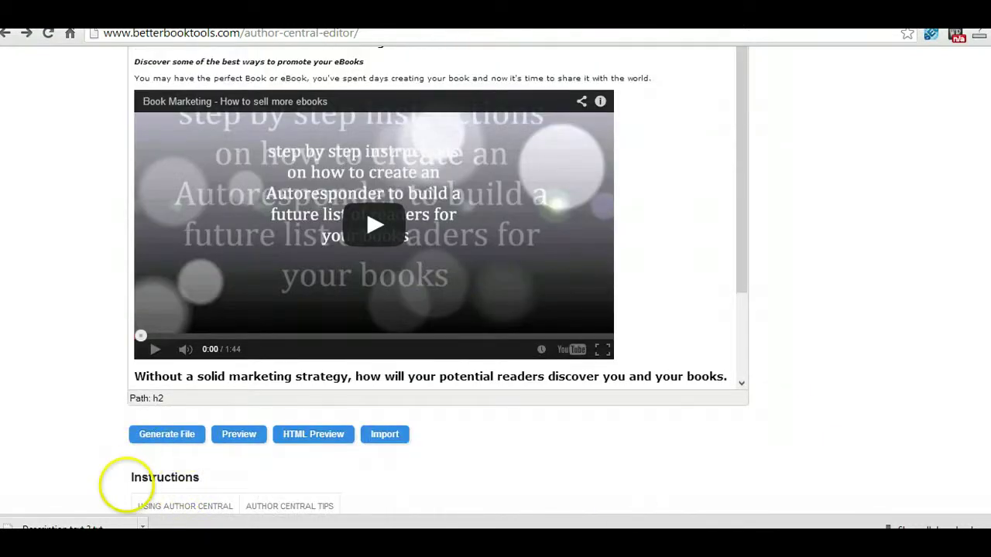
Open Description text 2 in Notepad, select all its HTML code, and minimize Notepad.
left_click(98, 524)
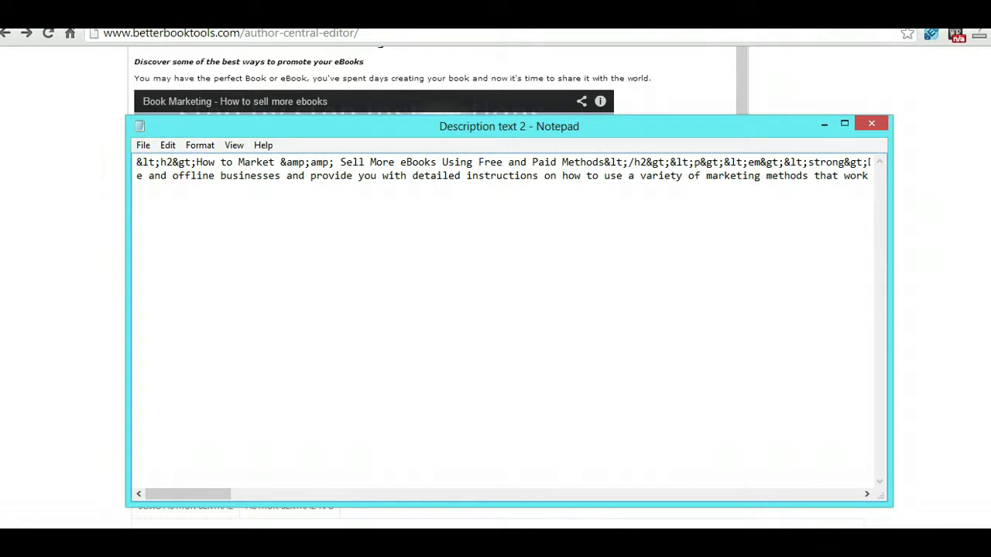
key("ctrl+a")
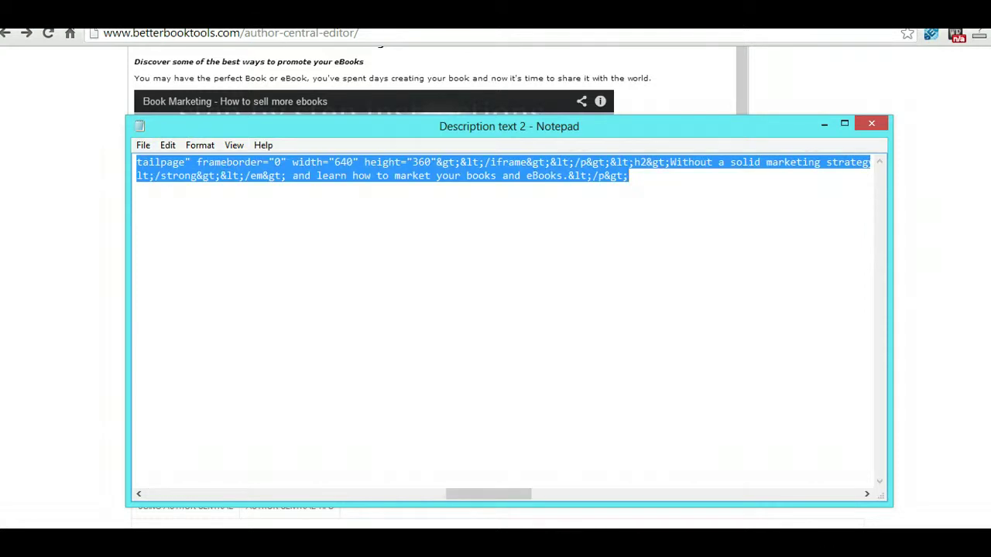
left_click(824, 124)
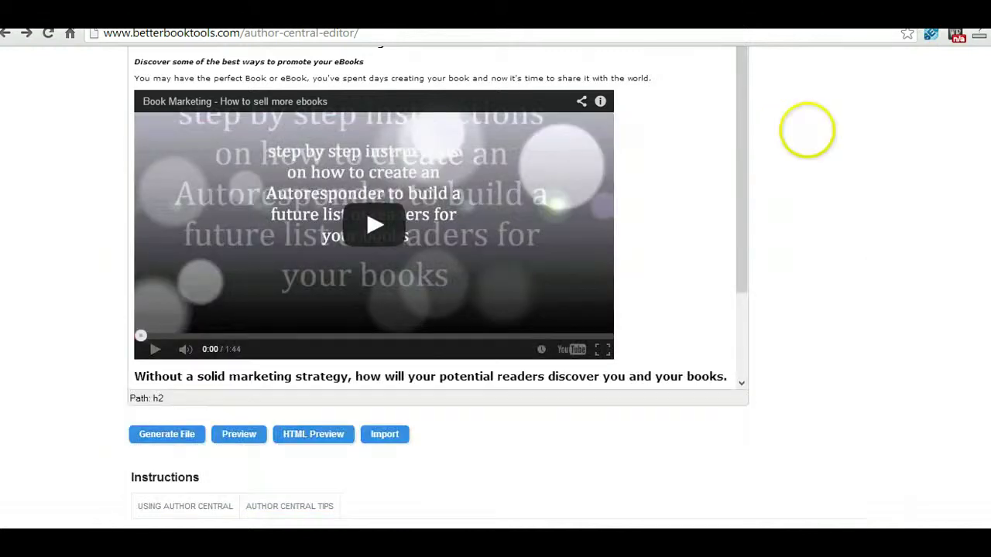
On the Author Central page, open the Product Description edit dialog showing the existing description.
key("ctrl+Tab")
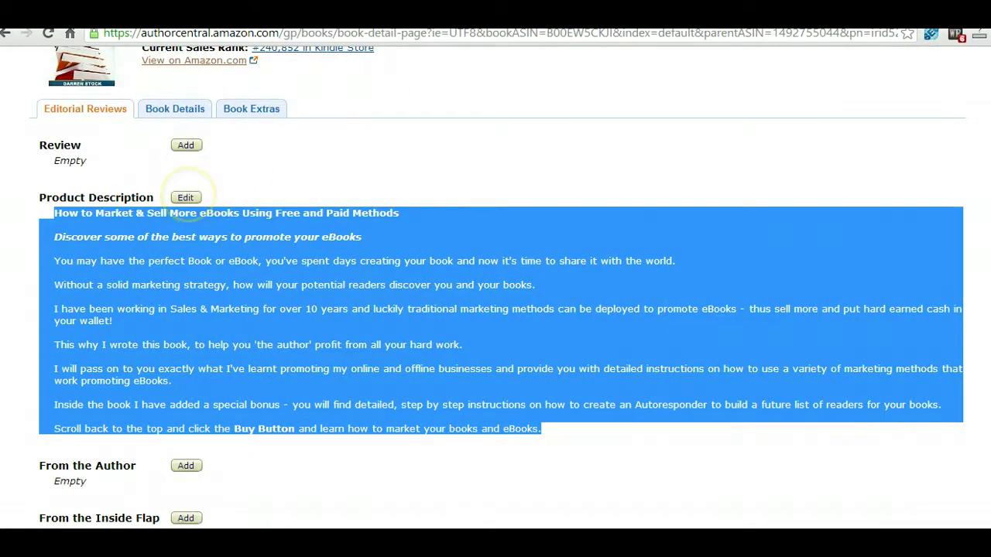
scroll(622, 177, "up", 2)
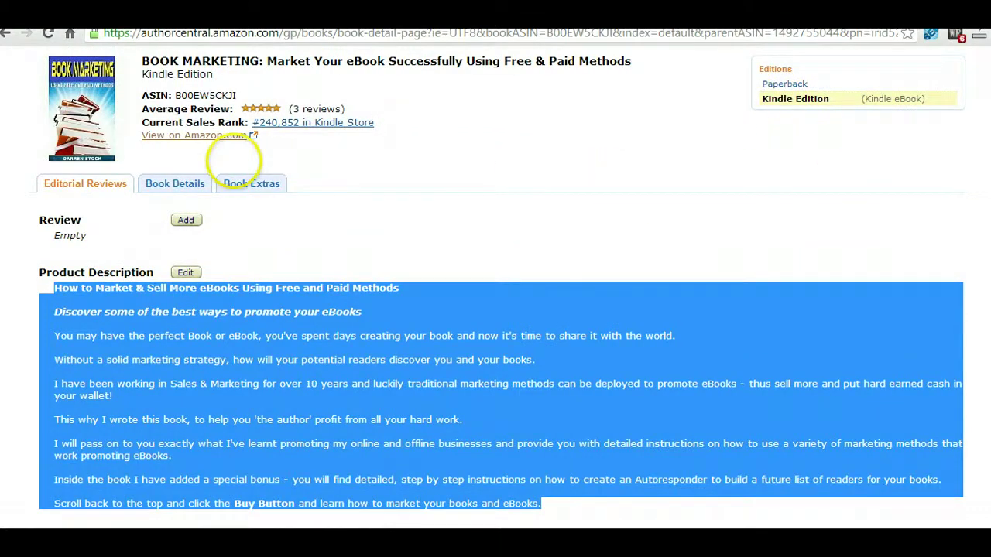
scroll(255, 170, "down", 2)
left_click(186, 196)
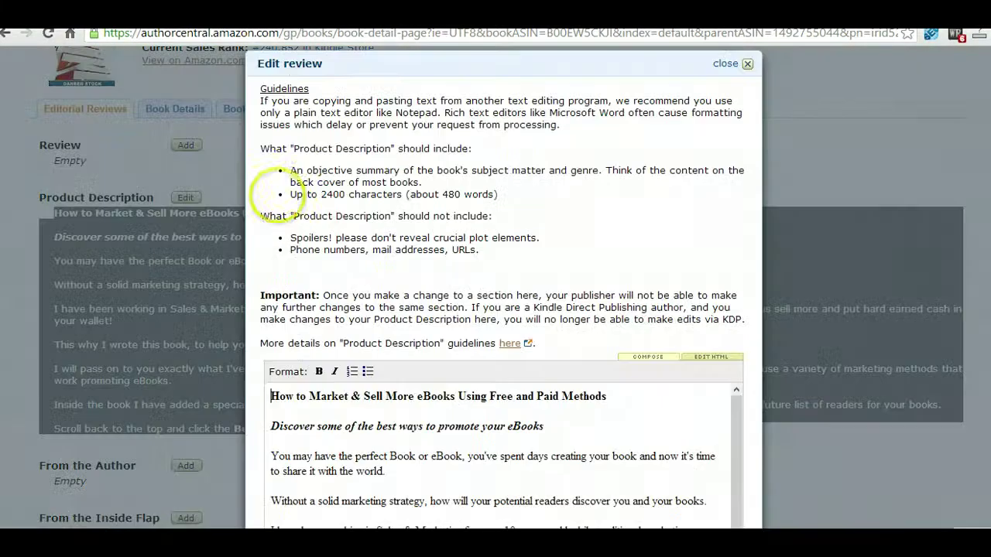
scroll(645, 205, "down", 4)
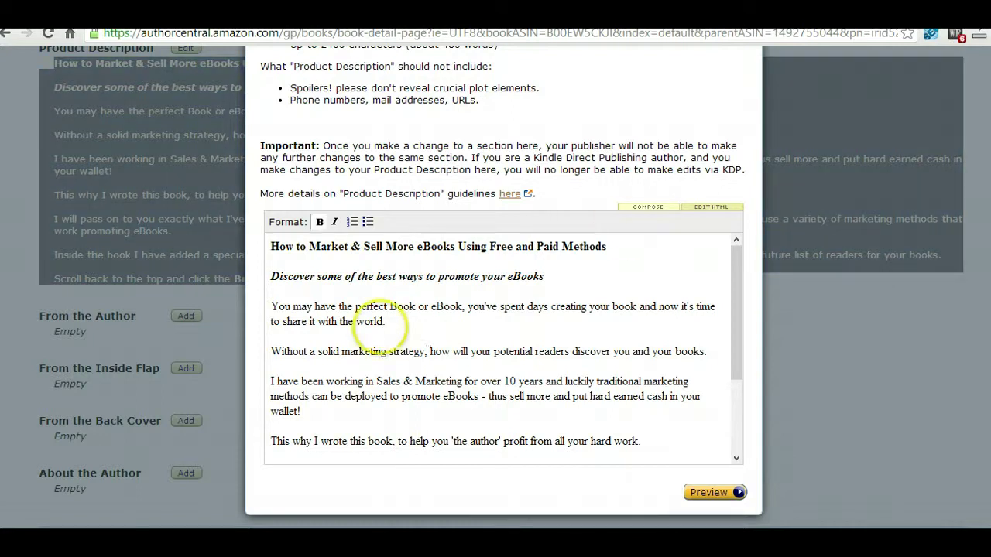
Replace the old description with the pasted HTML code, remove its bold formatting, and preview it.
key("ctrl+a")
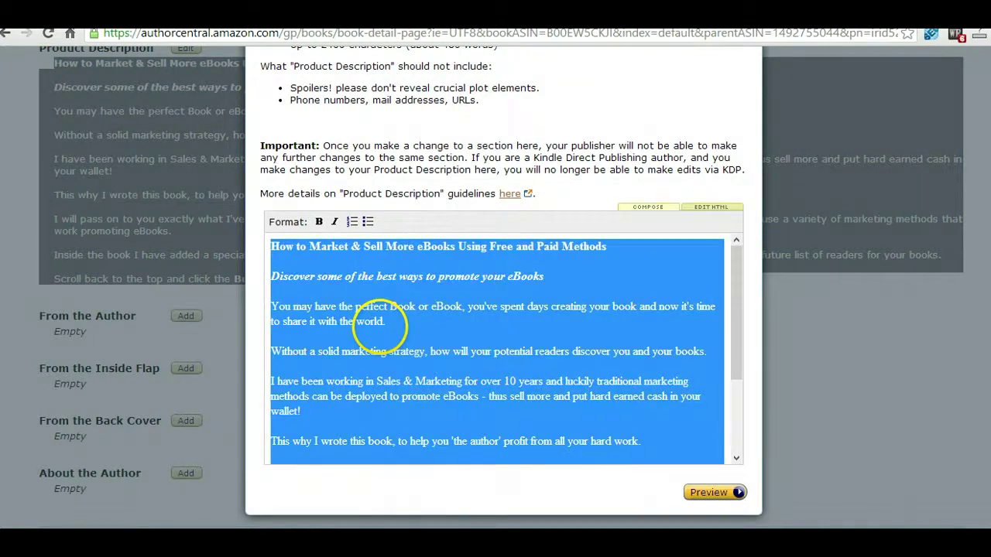
key("ctrl+v")
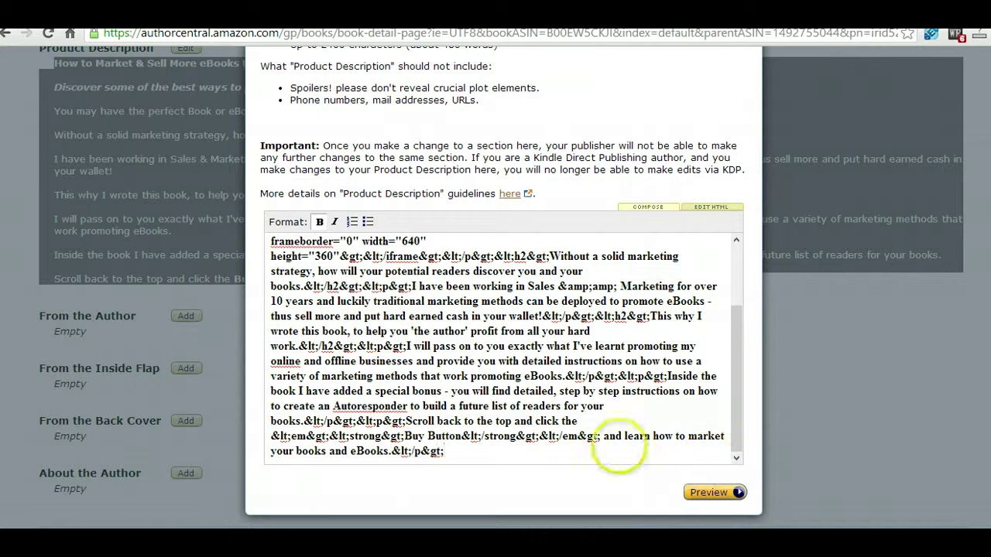
left_click_drag(445, 452, 271, 221)
left_click(319, 223)
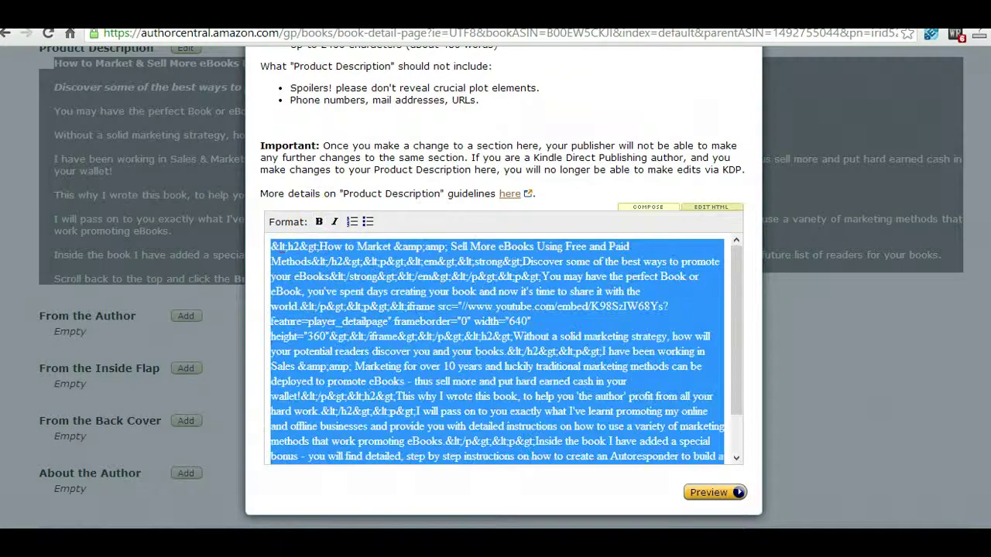
left_click(667, 307)
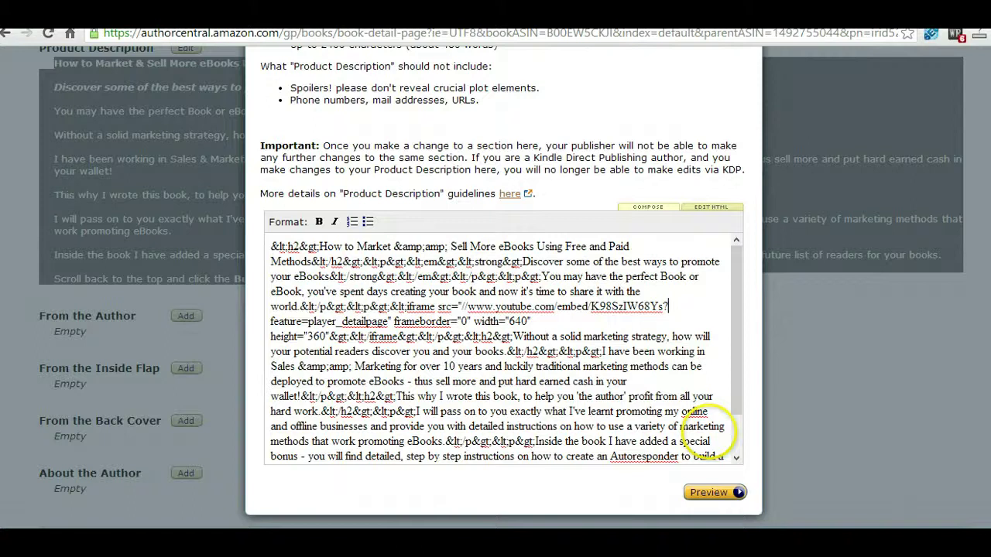
left_click(739, 493)
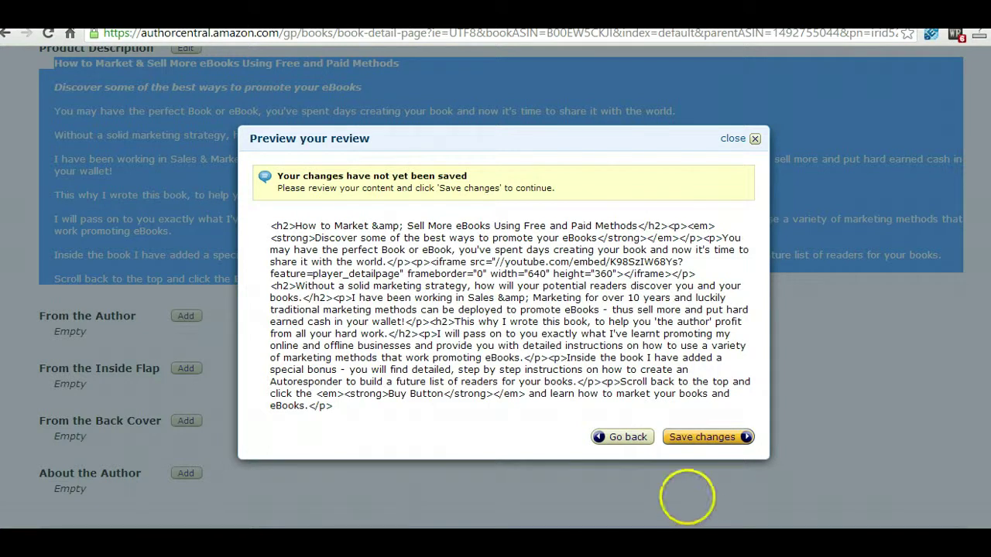
Save the changes so the Product Description holds the new HTML with the video iframe.
left_click(693, 436)
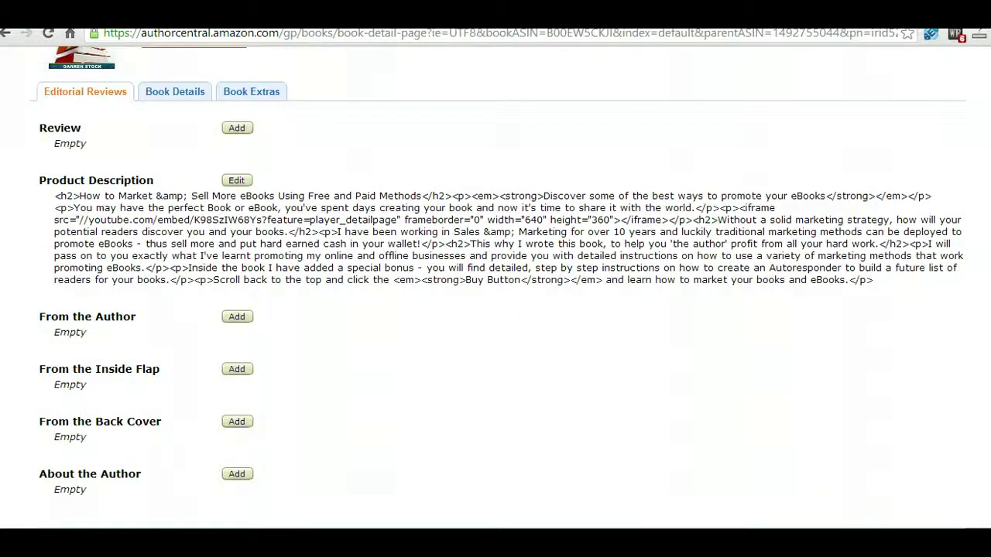
Scroll down the 'BOOK MARKETING' Kindle product page toward its Book Description.
scroll(499, 352, "down", 1)
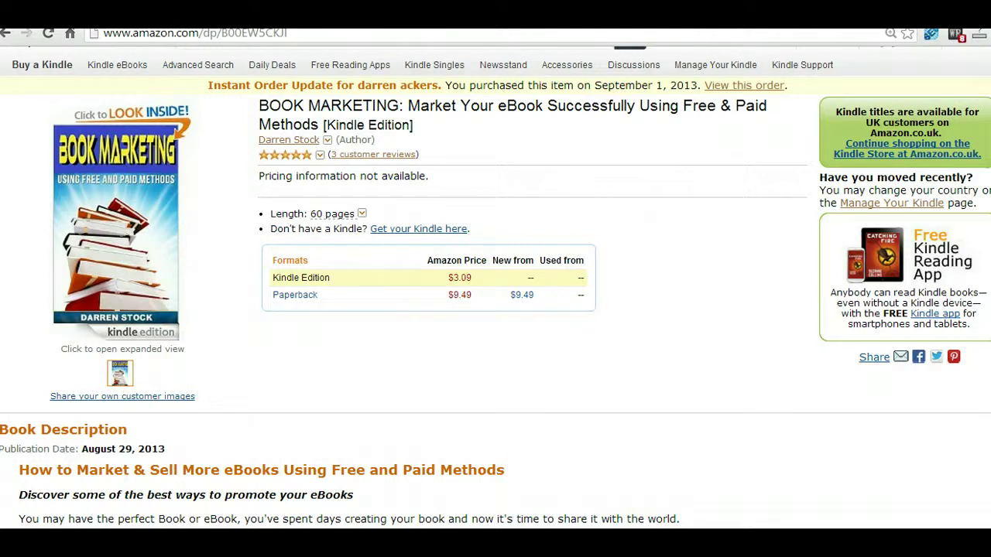
Expand the 'How to Market & Sell More eBooks' Book Description with Show more.
scroll(560, 442, "down", 2)
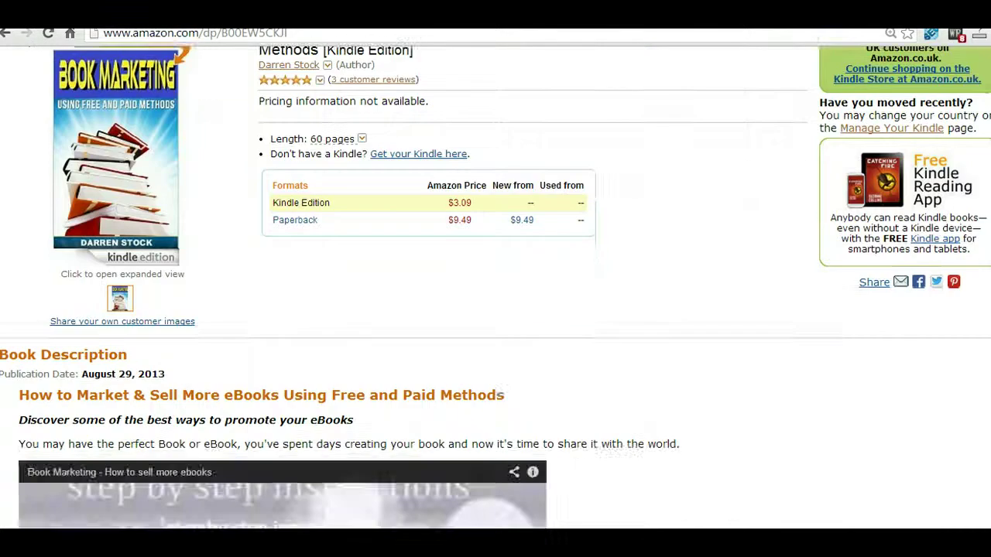
scroll(559, 442, "up", 4)
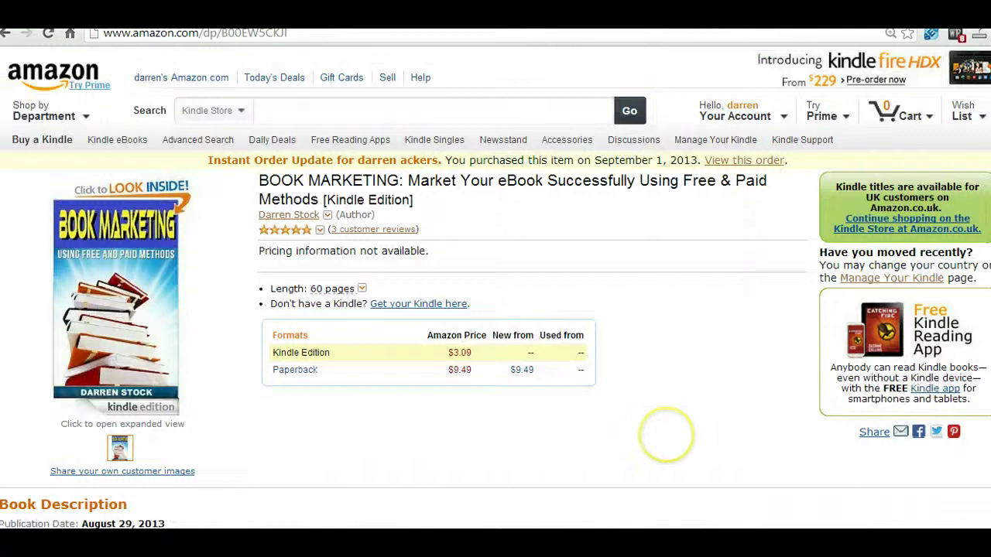
scroll(666, 435, "down", 3)
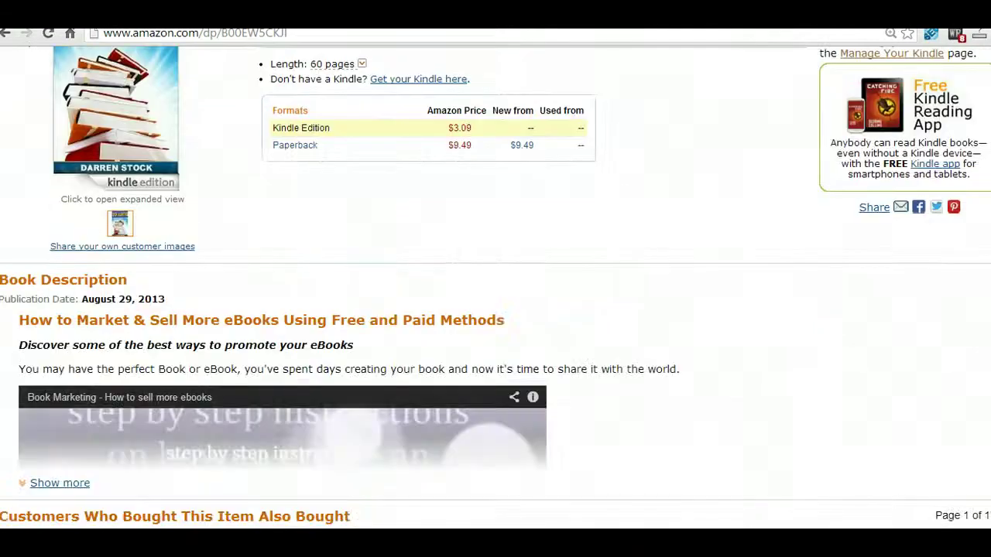
scroll(679, 399, "down", 2)
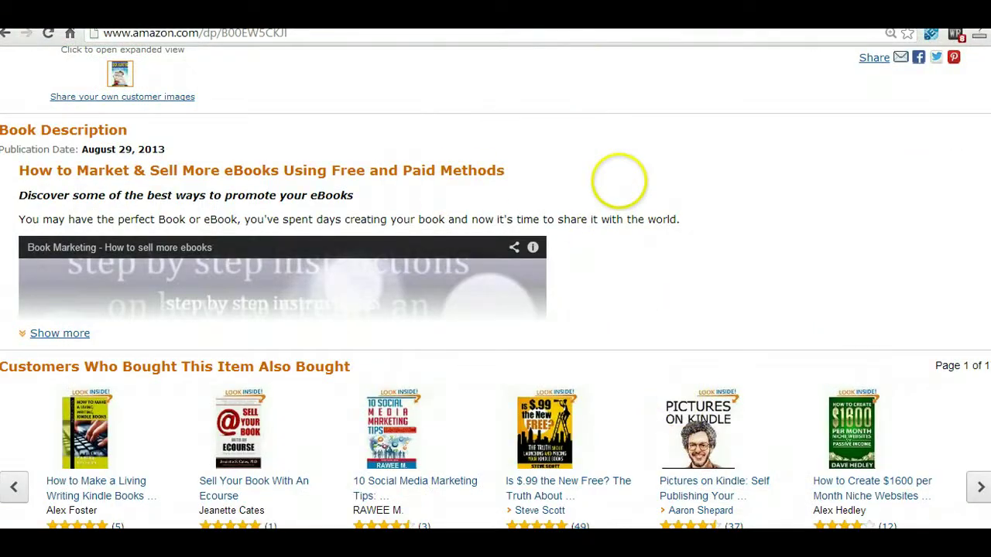
left_click(60, 333)
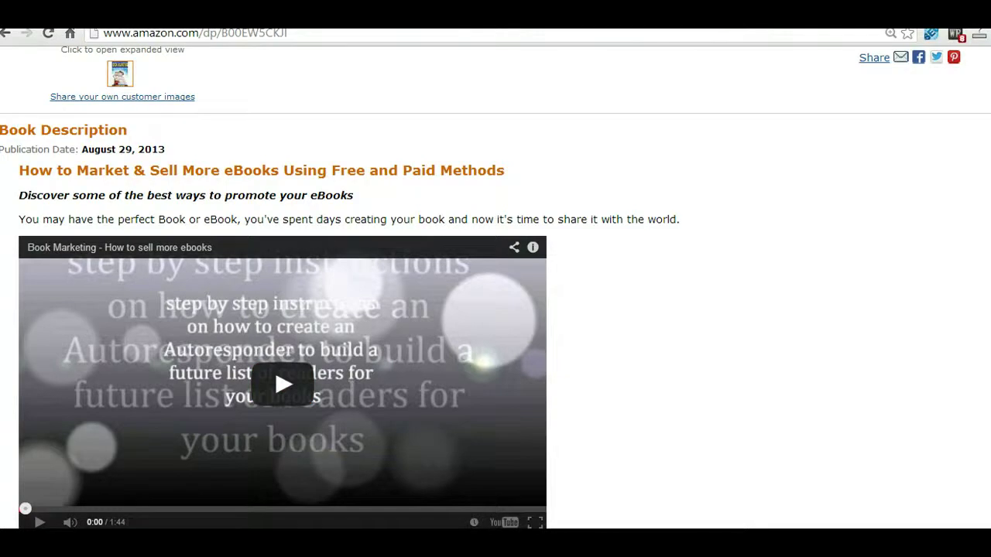
Scroll through the expanded description to review the 1:44 video and orange subheadings.
scroll(495, 309, "down", 4)
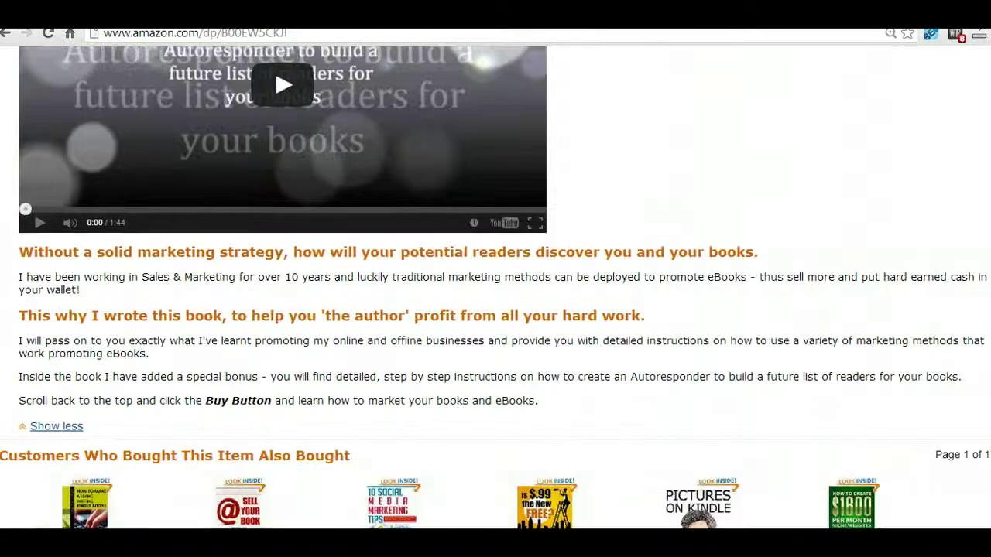
scroll(496, 310, "down", 1)
scroll(496, 310, "down", 1)
scroll(495, 309, "up", 10)
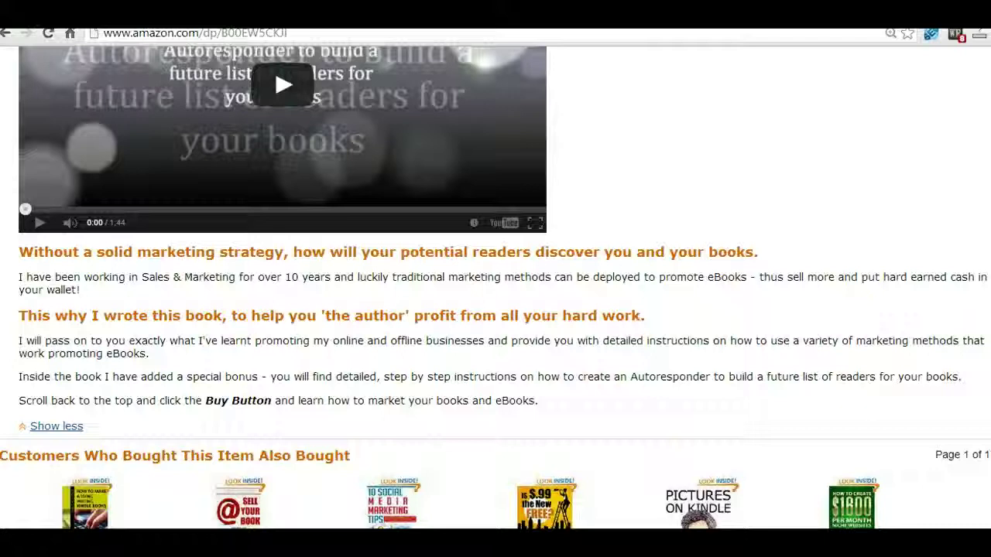
scroll(495, 310, "up", 2)
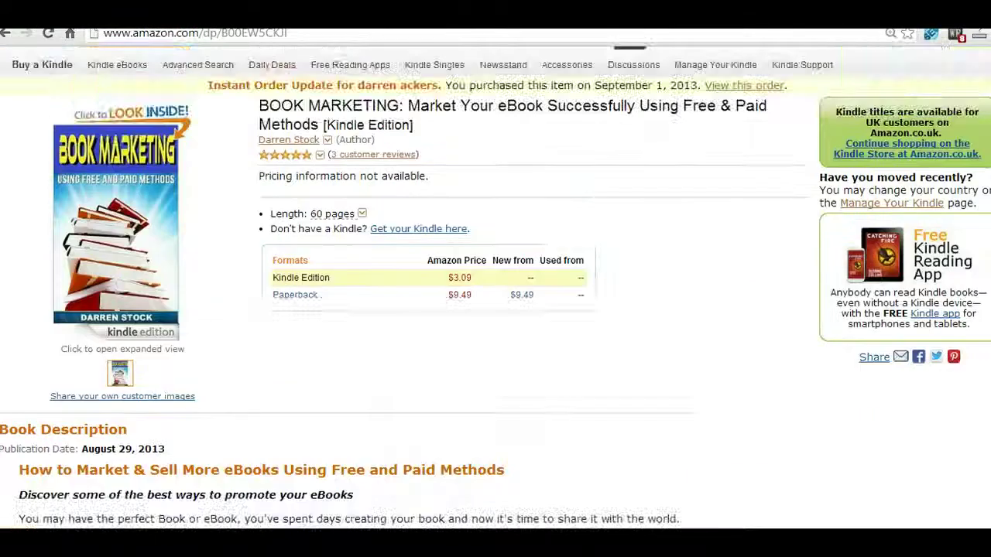
scroll(496, 310, "down", 4)
scroll(495, 310, "down", 3)
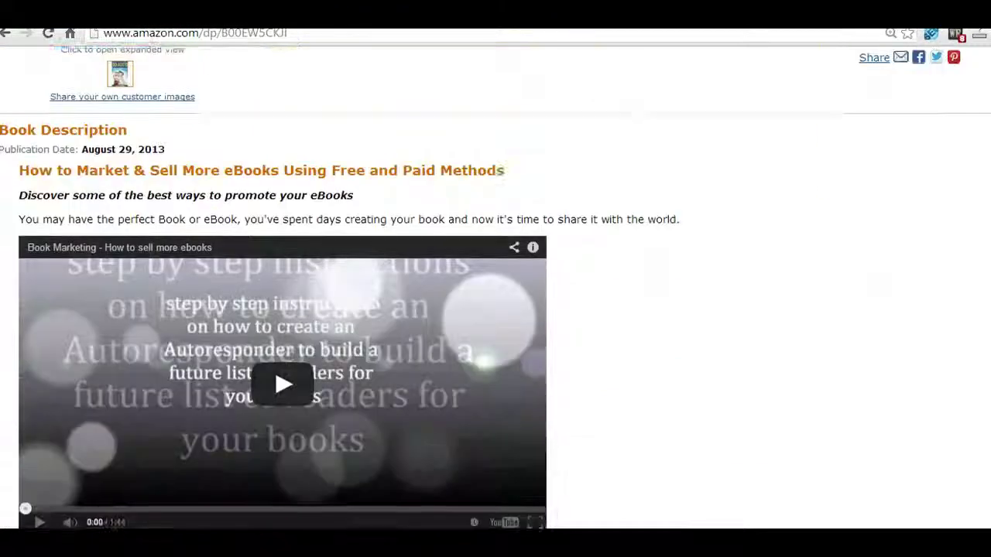
scroll(496, 310, "up", 4)
scroll(496, 309, "down", 2)
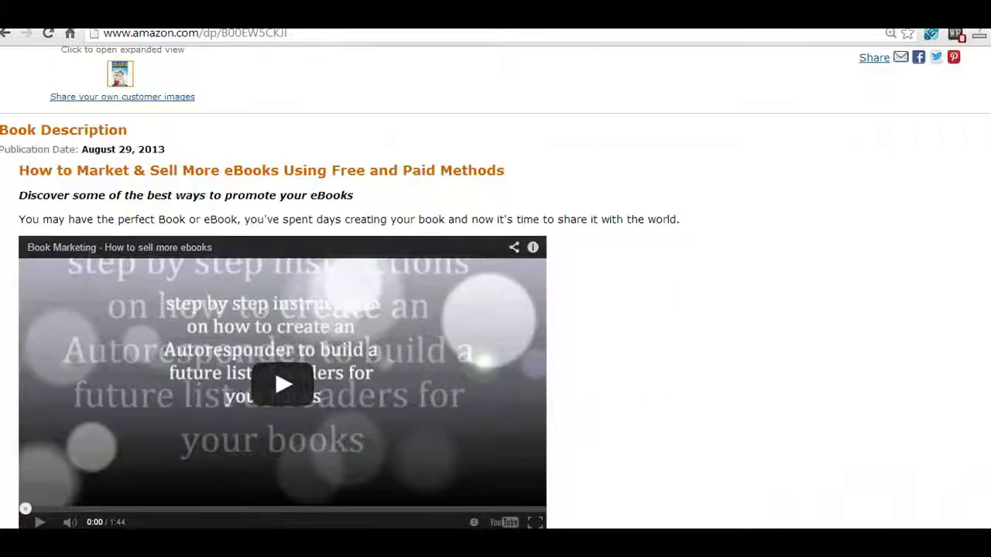
scroll(495, 310, "down", 2)
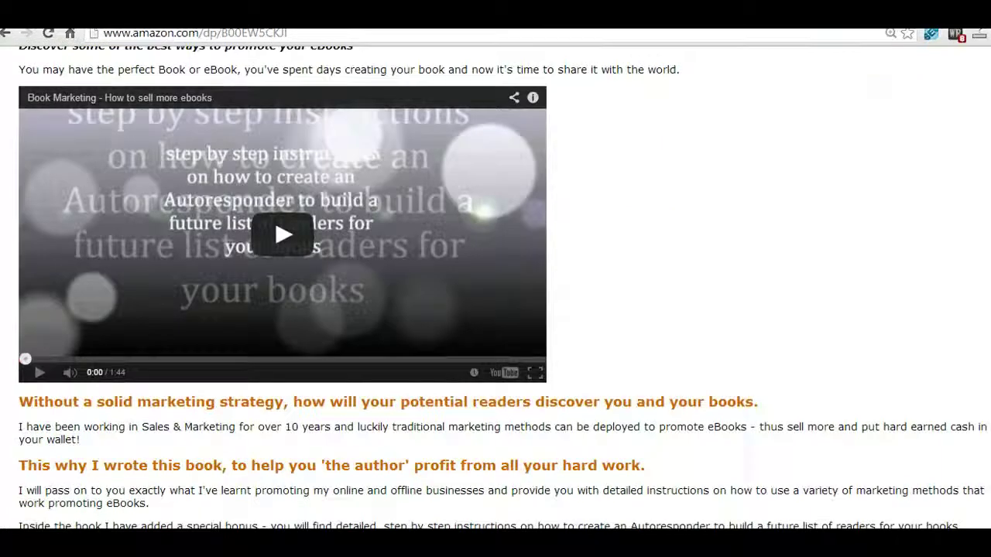
scroll(495, 310, "down", 2)
scroll(496, 309, "up", 3)
scroll(496, 310, "up", 3)
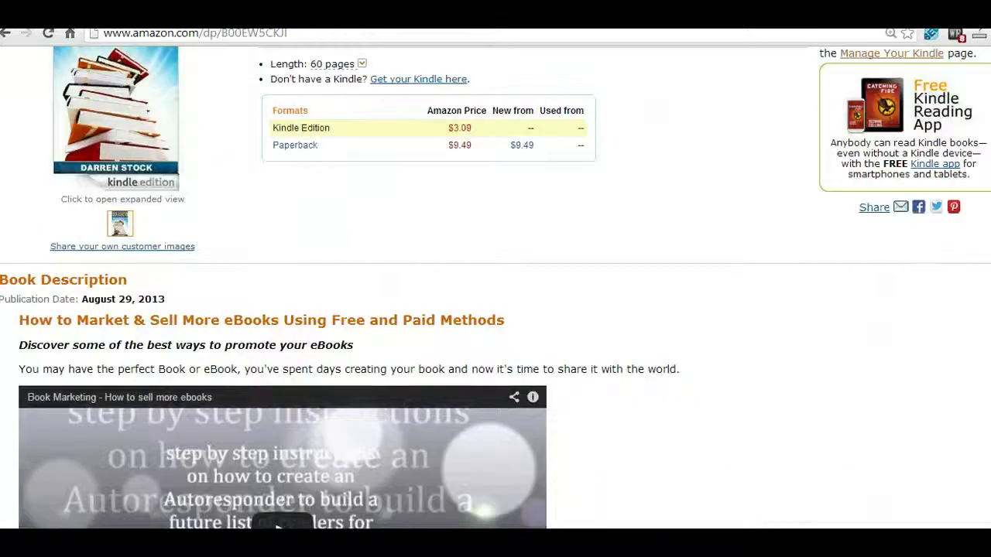
scroll(495, 309, "down", 2)
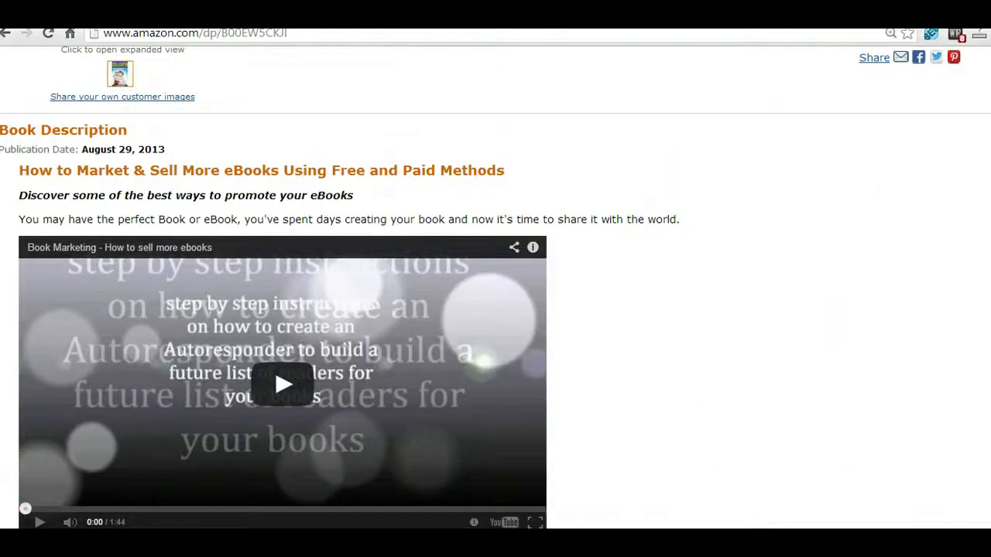
scroll(495, 309, "down", 1)
scroll(495, 310, "up", 3)
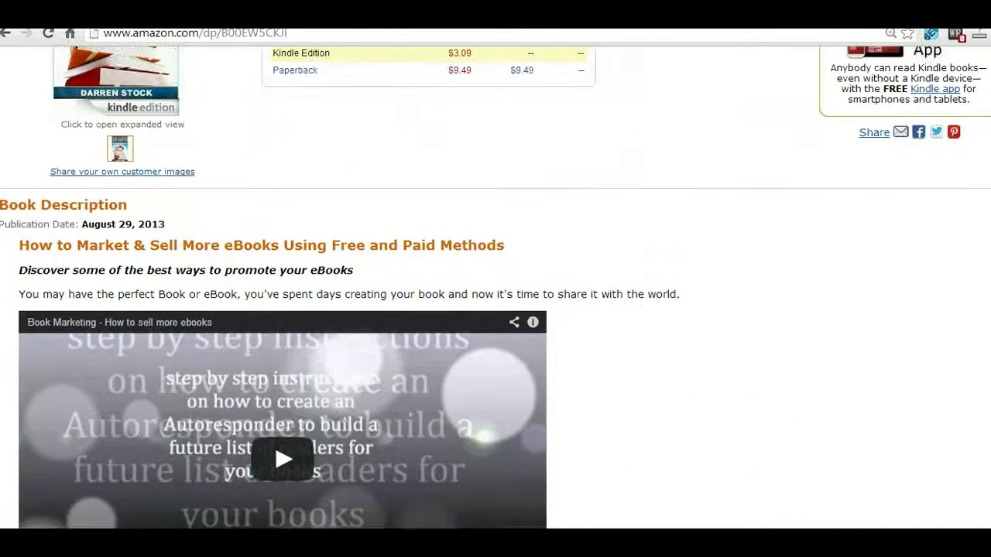
scroll(496, 309, "down", 3)
scroll(495, 310, "down", 2)
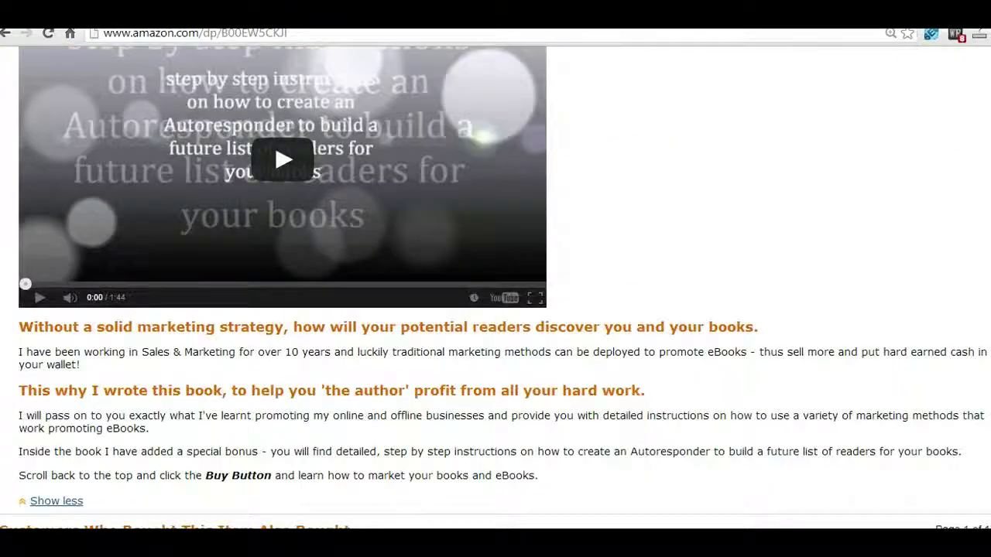
scroll(496, 309, "down", 1)
scroll(495, 310, "up", 2)
scroll(496, 309, "up", 5)
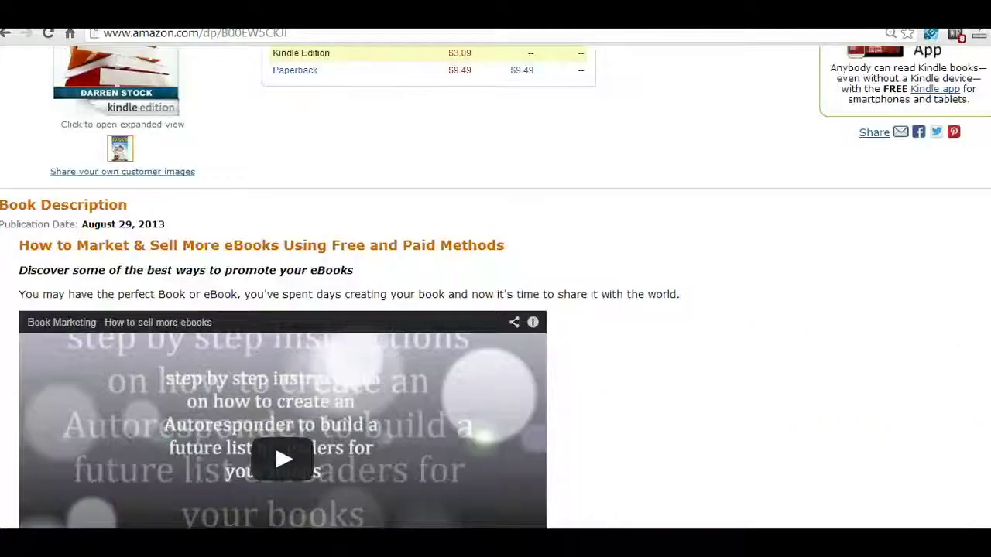
scroll(495, 310, "down", 1)
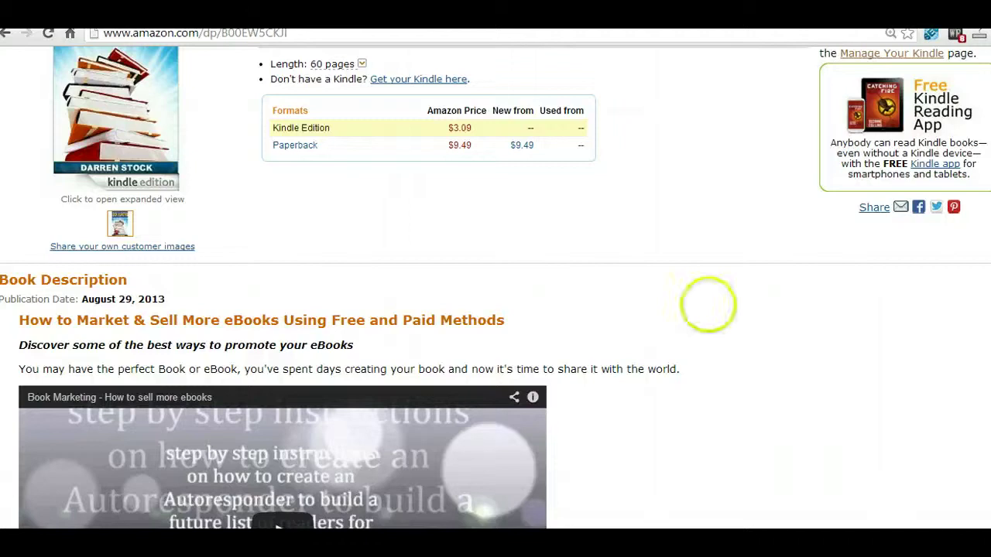